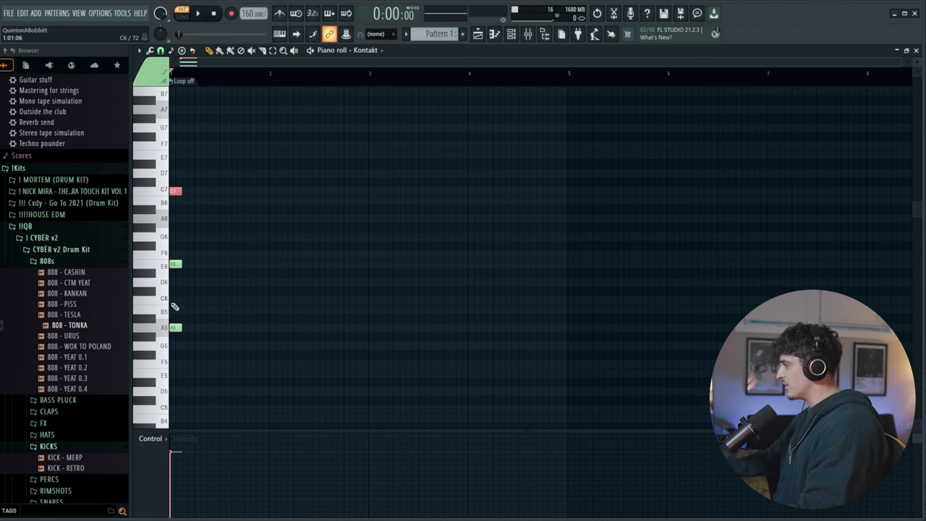
Step: Repeat the A5, E6 and C7 chord at bar 1 twice to make three consecutive hits, and play it back
scroll(215, 82, "up", 3)
left_click_drag(235, 358, 147, 166)
key("ctrl+b")
key("ctrl+b")
key("space")
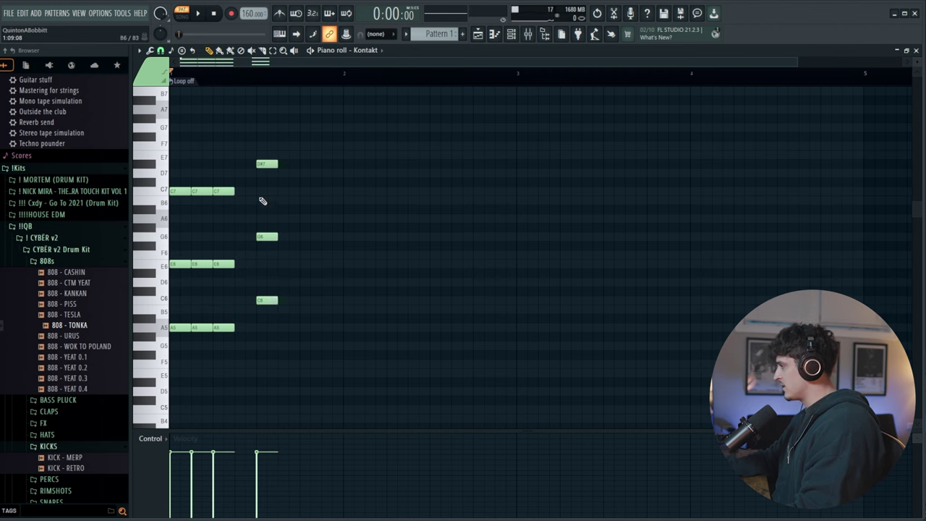
Step: Set the second chord to C6, G6 and E7 and repeat it up to bar 2
key("shift+Up")
key("ctrl+Up")
key("space")
right_click(397, 214)
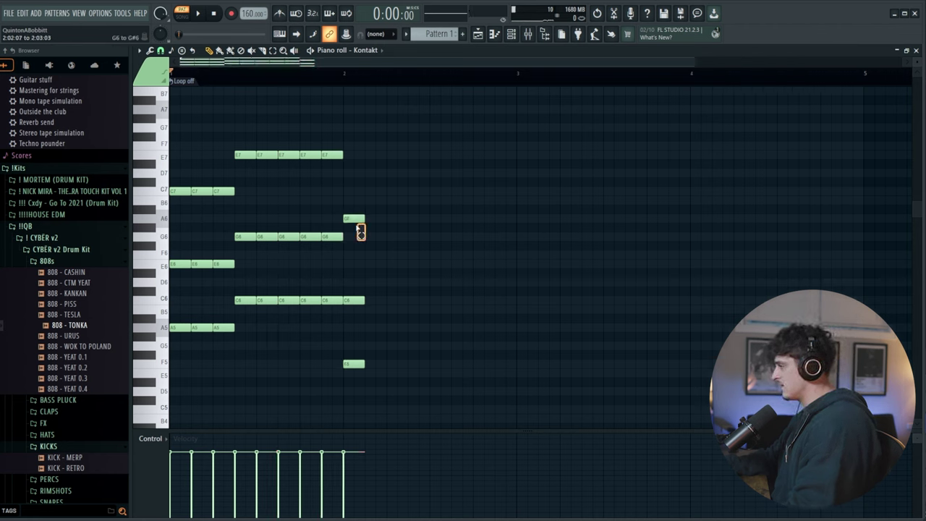
Step: Repeat an F5, C6 and A6 chord from late bar 1 up to bar 3, ending with B6, C7, C7, B6 on top
key("space")
left_click_drag(354, 216, 350, 216)
key("space")
key("space")
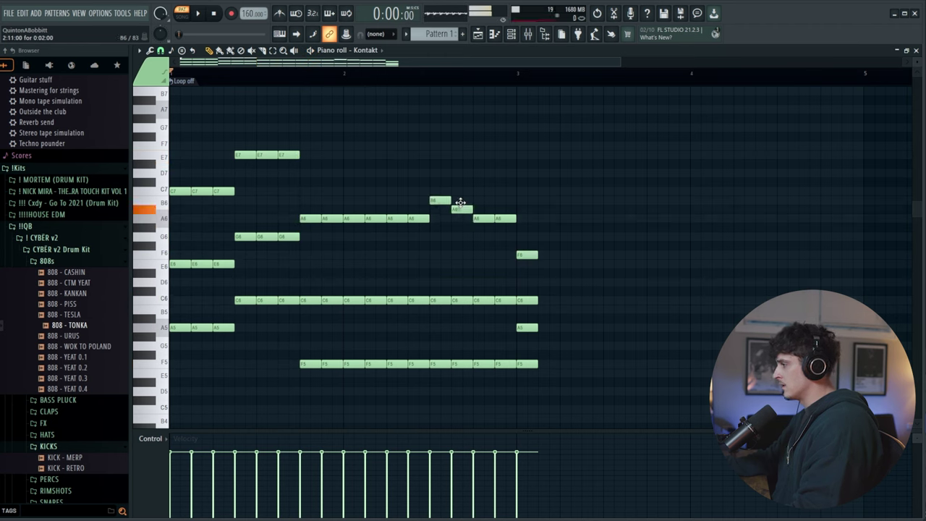
left_click_drag(506, 199, 505, 200)
key("space")
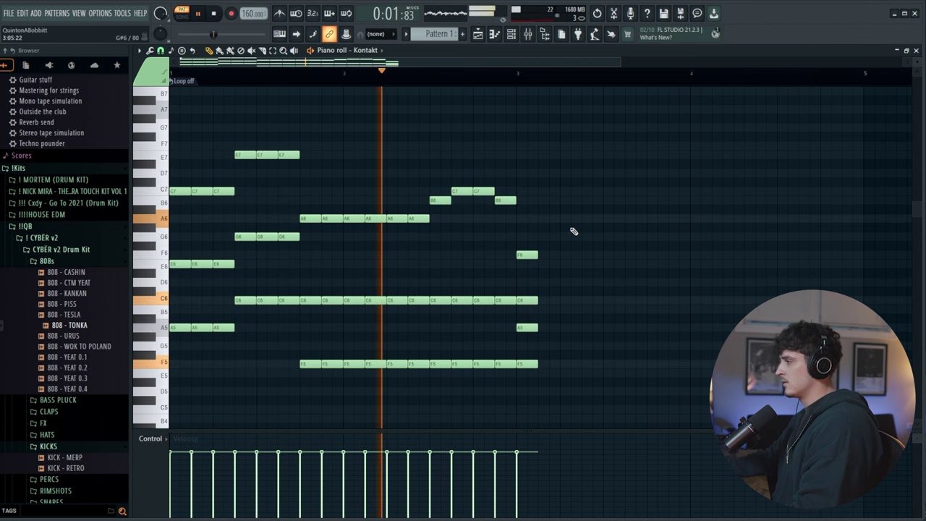
Step: Duplicate the F5, A5, C6 and F6 chord at bar 3 and remove surplus copies, keeping three hits
left_click_drag(544, 394, 525, 246)
key("ctrl+b")
key("ctrl+b")
key("ctrl+b")
key("ctrl+b")
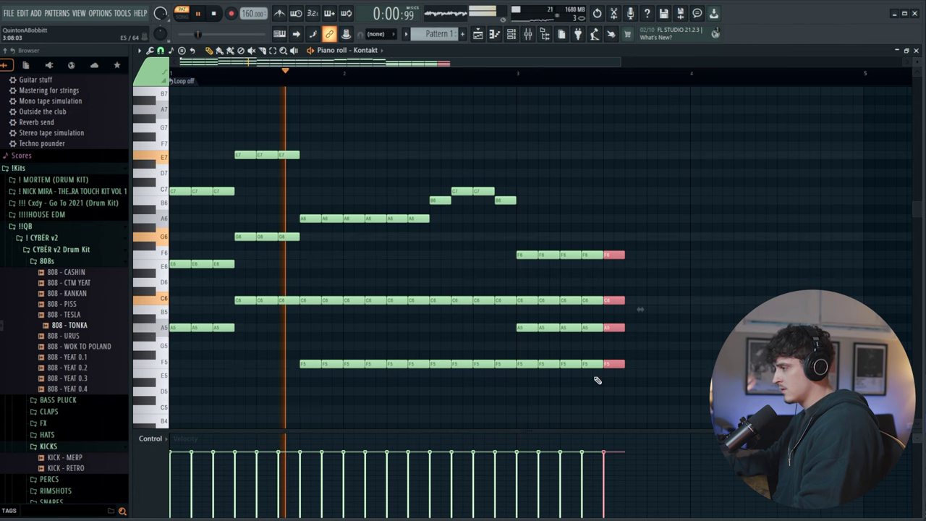
key("Delete")
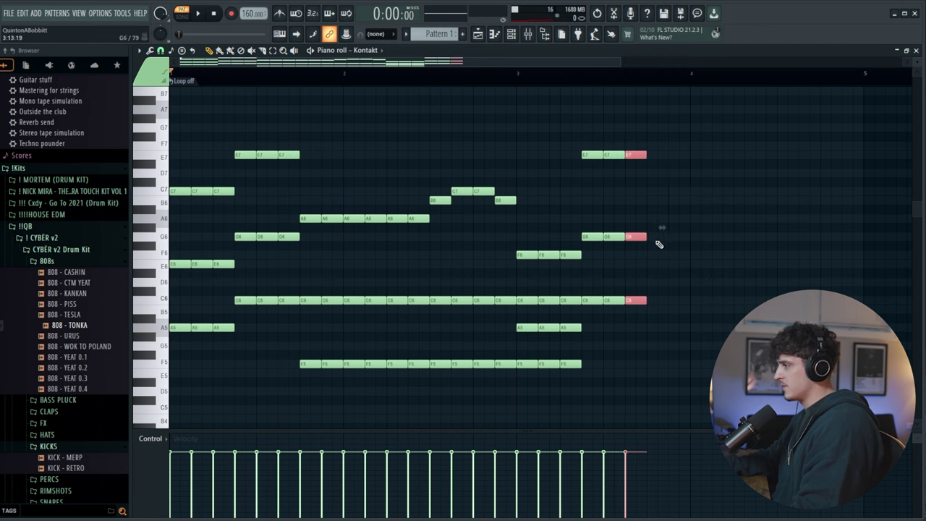
Step: Trim the repeated C6, G6 and E7 chord in bar 3 to three hits
right_click(658, 300)
right_click(658, 237)
right_click(658, 155)
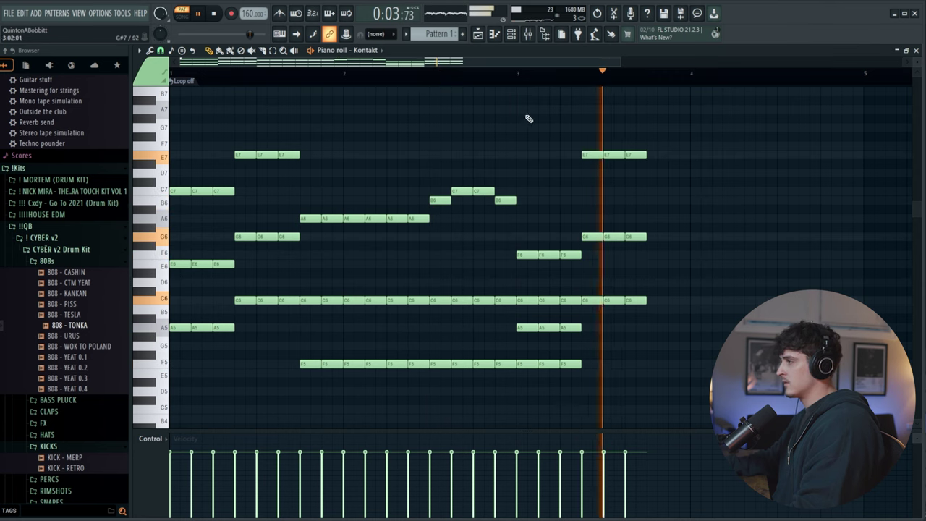
Step: Copy the opening A5, E6 and C7 chord group to directly after the last chord in bar 3, and play it back
key("space")
scroll(507, 83, "down", 2)
left_click_drag(220, 350, 173, 170)
left_click_drag(187, 191, 571, 211)
key("space")
left_click(766, 239, "ctrl")
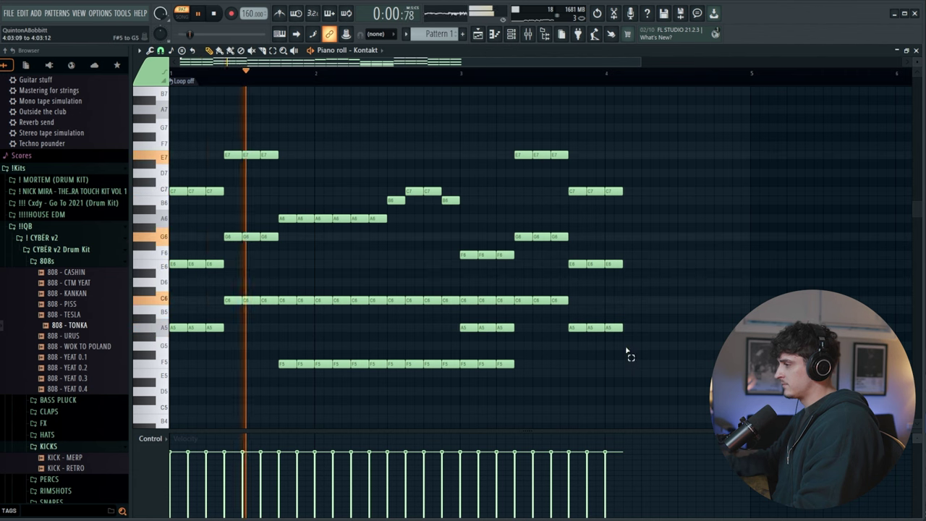
Step: Duplicate the last A5, E6 and C7 chord group until the pattern is filled up to bar 5
left_click_drag(630, 356, 570, 163)
key("ctrl+b")
key("ctrl+b")
left_click_drag(723, 347, 723, 178)
key("ctrl+b")
left_click(791, 207, "ctrl")
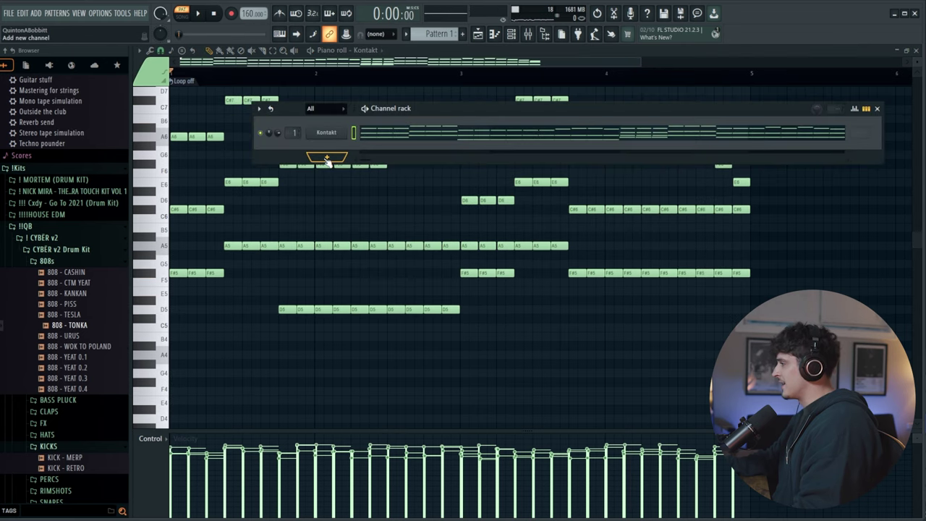
Step: Add a second Kontakt channel, load NOIRE Felt.nki from the Noire library, and close the instrument window
left_click(327, 158)
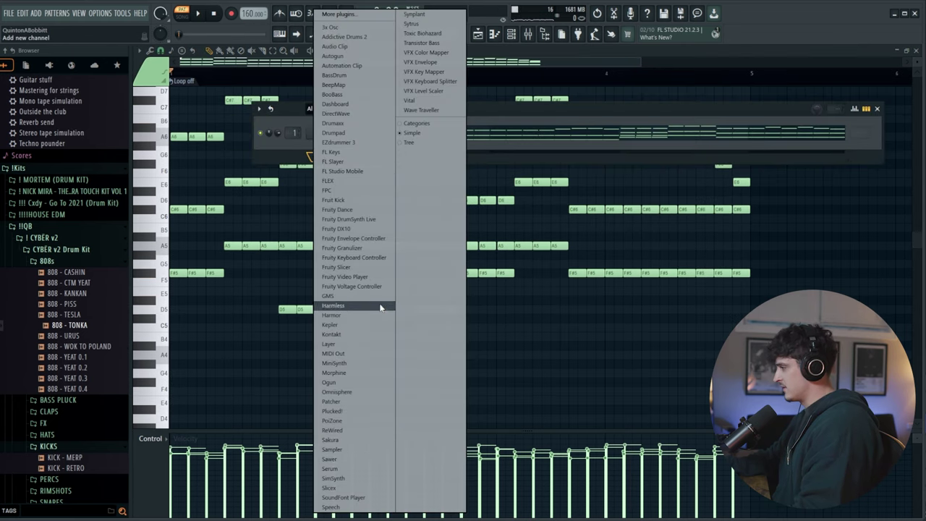
left_click(347, 336)
left_click(304, 174)
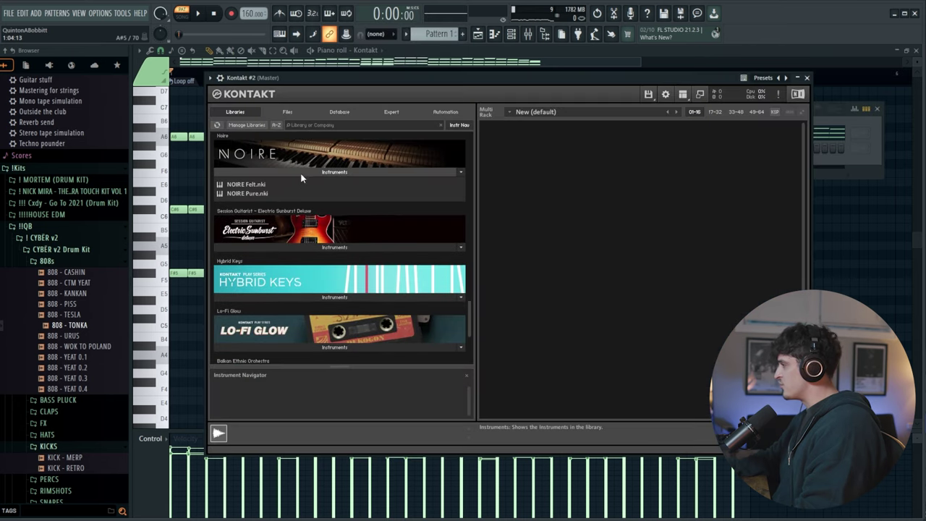
left_click_drag(252, 186, 758, 139)
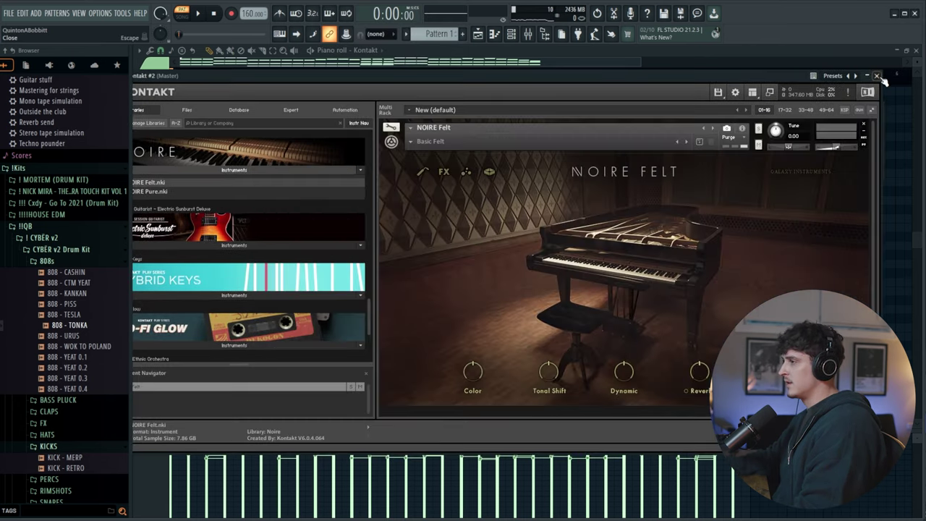
left_click(879, 76)
Step: In Kontakt #2's piano roll, build a sustained F#5, C#6 and A6 chord and copy it up to A5, E6 and C7
right_click(322, 152)
left_click(348, 148)
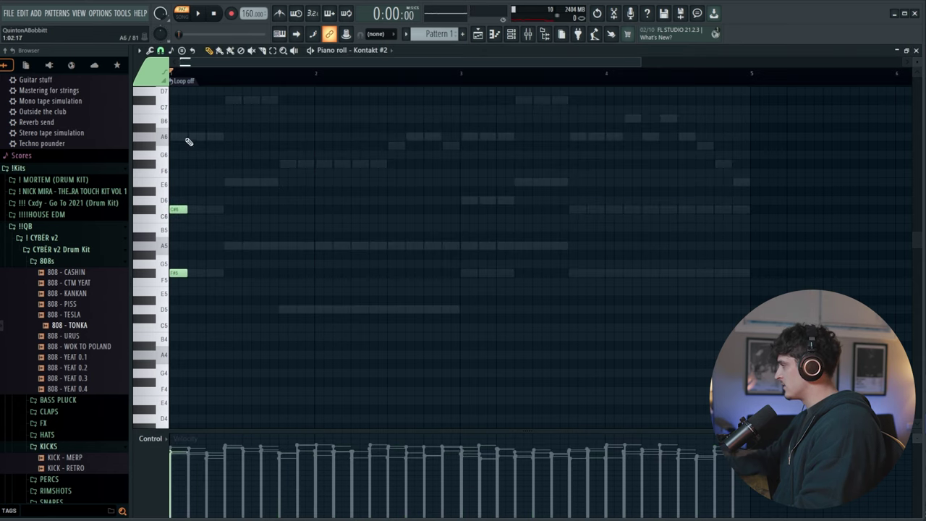
left_click_drag(196, 290, 187, 137)
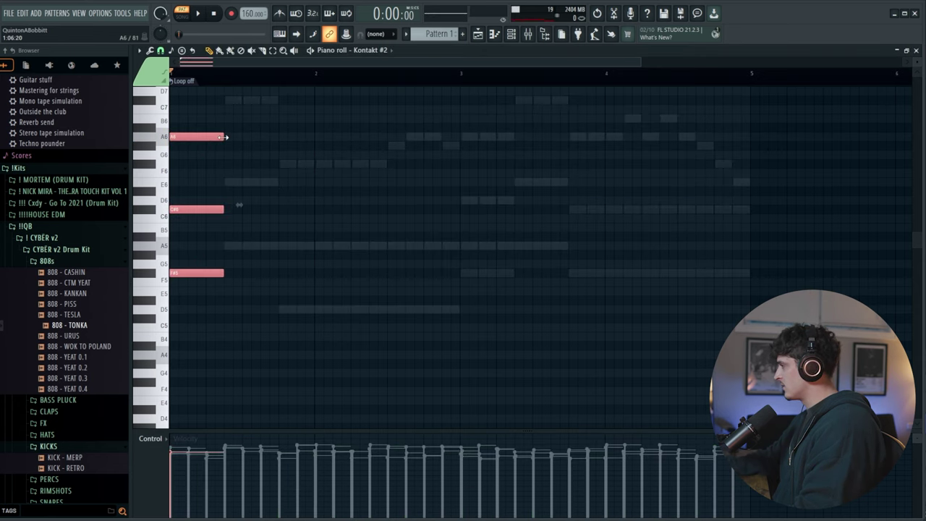
left_click_drag(199, 275, 268, 246, "shift")
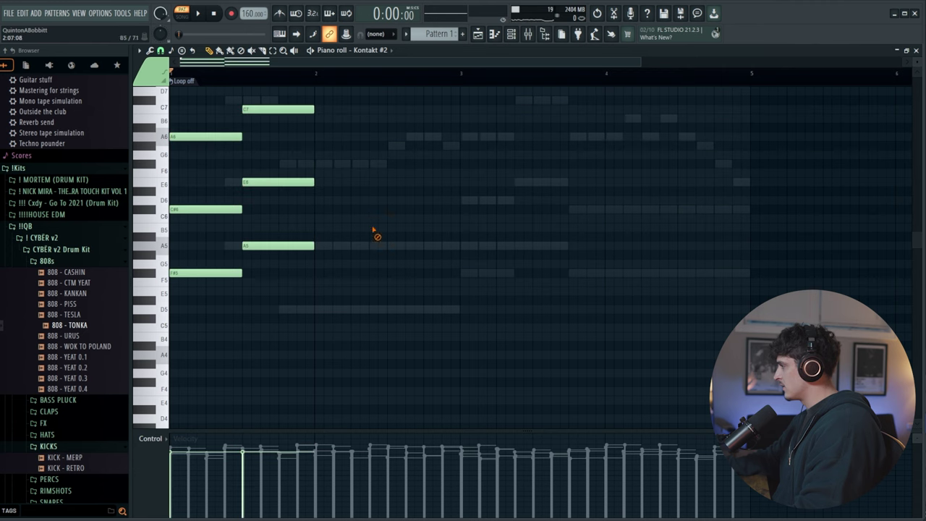
Step: Copy the second felt piano chord to bar 2 as D5, A5 and F#6, and extend it to bar 3
left_click_drag(299, 277, 266, 98, "ctrl")
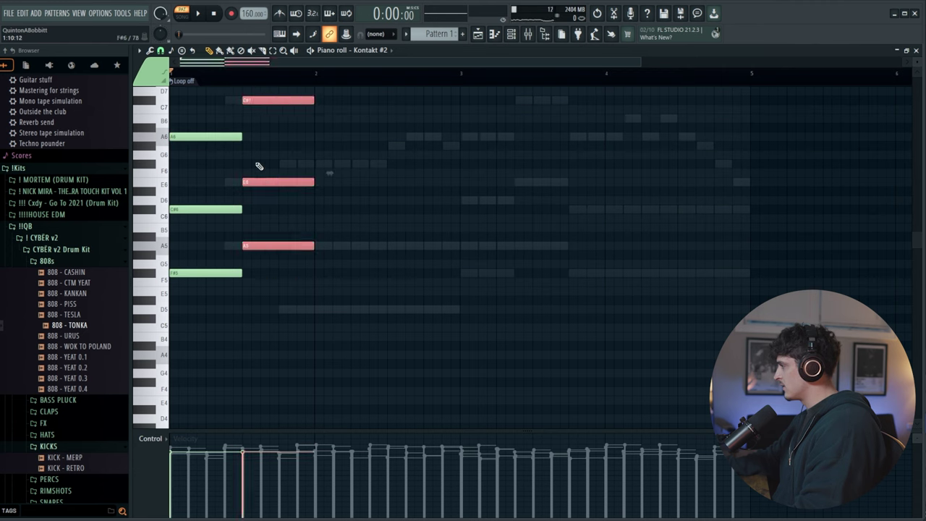
left_click_drag(249, 245, 330, 312, "shift")
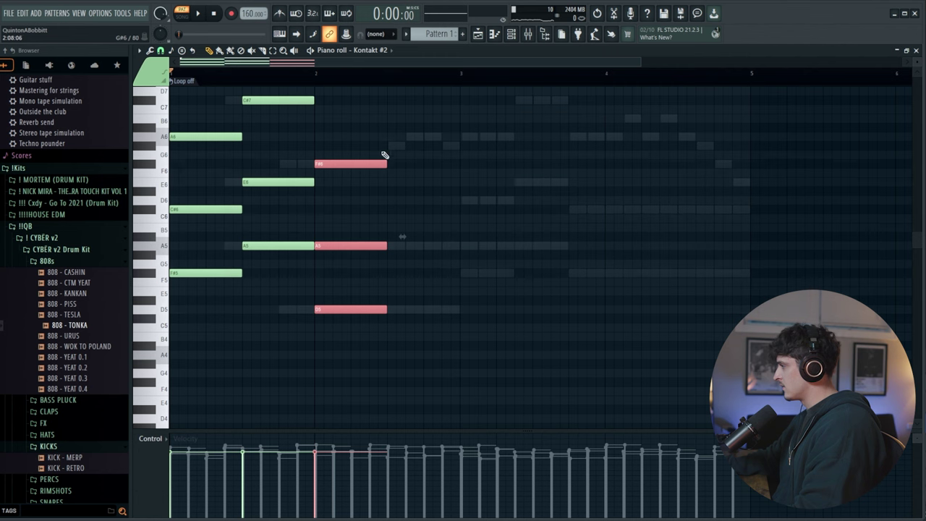
key("space")
left_click_drag(386, 161, 457, 163)
left_click(507, 174)
Step: Lower the felt piano chords one octave and retime their changes to match the first channel's ghost notes
key("ctrl+Down")
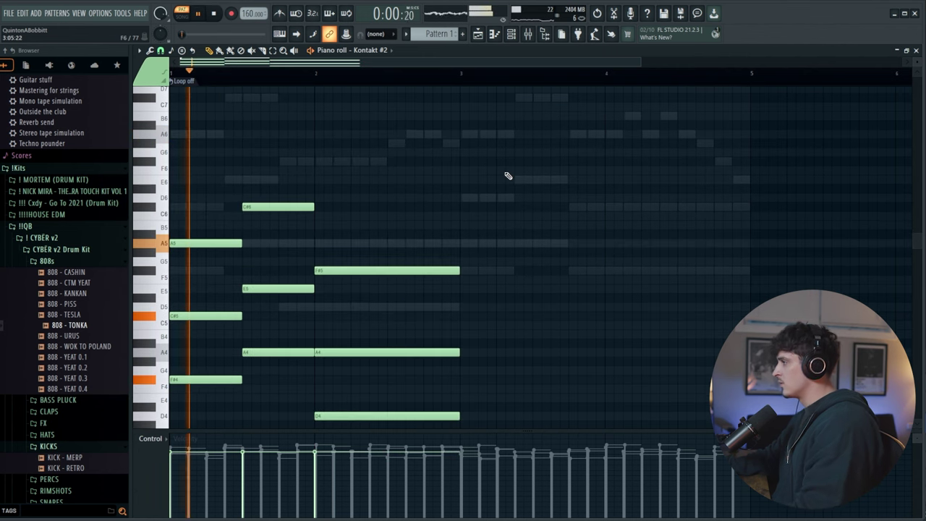
key("F6")
key("space")
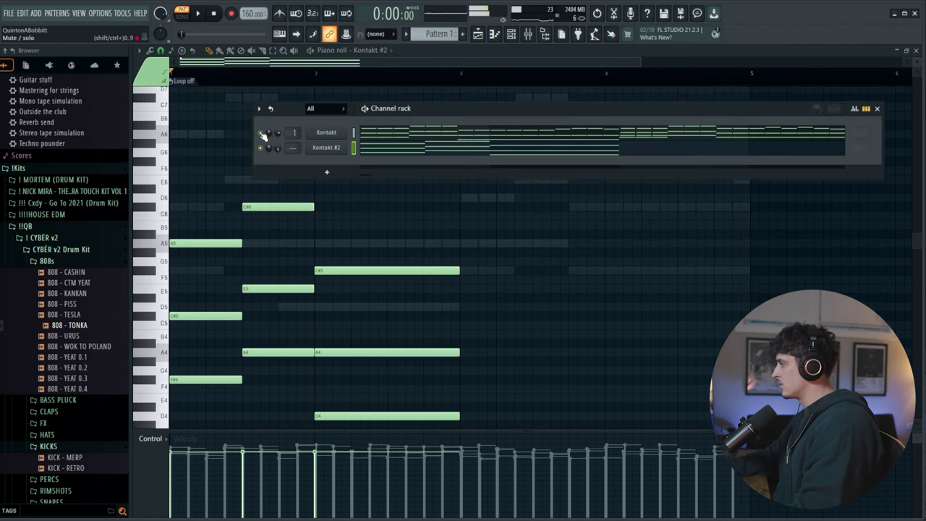
key("F6")
scroll(464, 232, "down", 4)
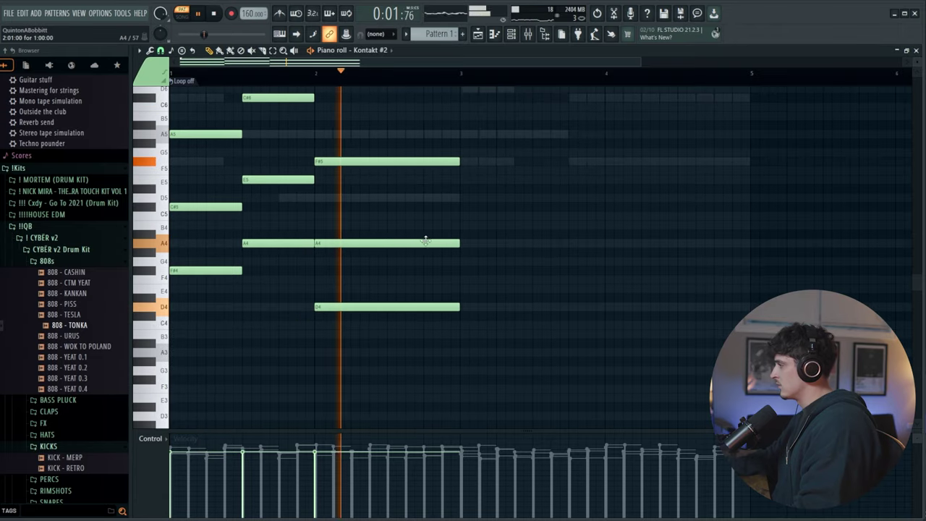
scroll(405, 244, "up", 2)
key("space")
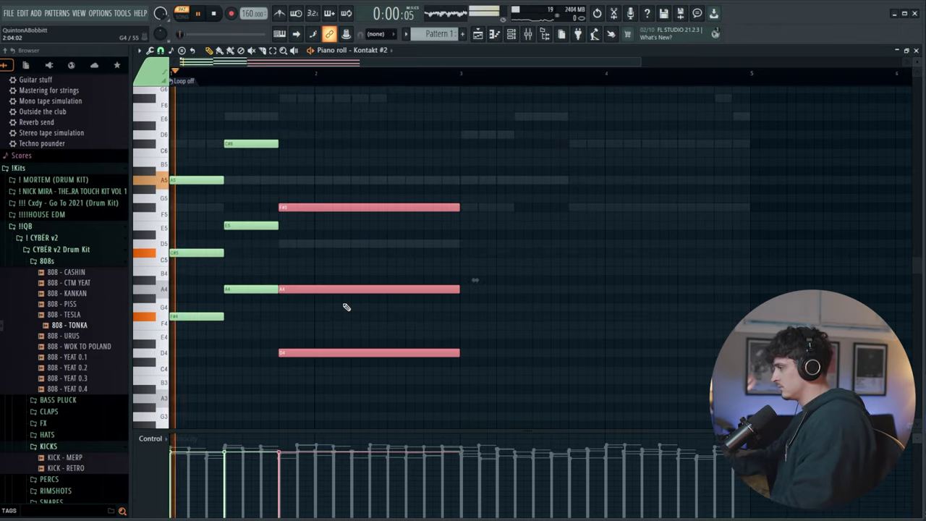
Step: Play back the felt piano chords and add an F#5, A5, D6 and A6 chord at bar 3, lasting six steps
left_click(569, 360)
left_click(519, 39)
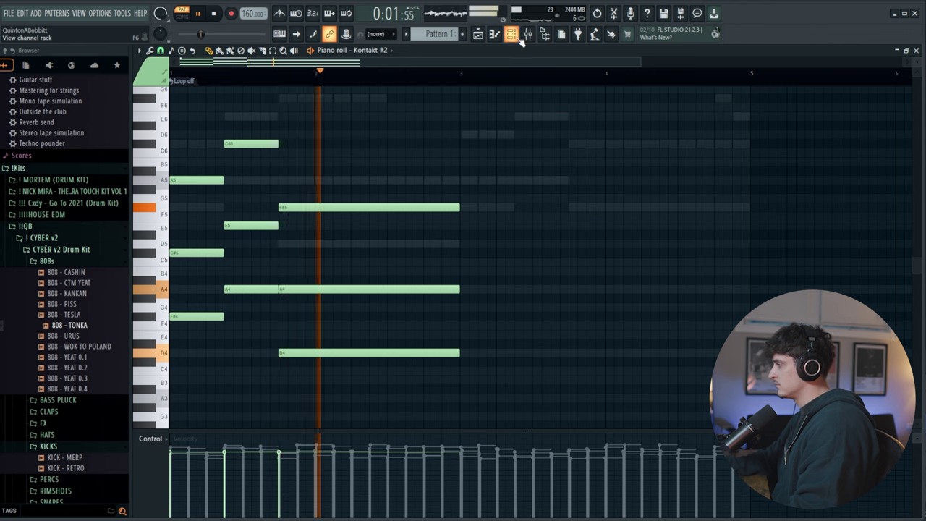
left_click(518, 38)
key("F6")
key("space")
key("space")
scroll(385, 307, "down", 1)
scroll(385, 307, "up", 2)
scroll(447, 305, "up", 2)
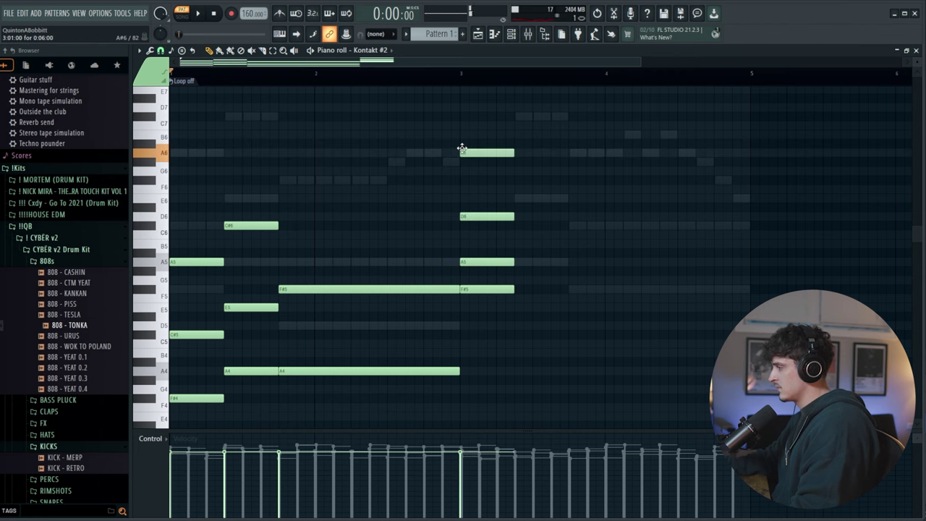
Step: Copy the second chord, A4, E5 and C#6, to directly after the bar 3 chord
scroll(480, 294, "down", 1)
scroll(300, 341, "down", 1)
left_click_drag(262, 348, 226, 141, "ctrl")
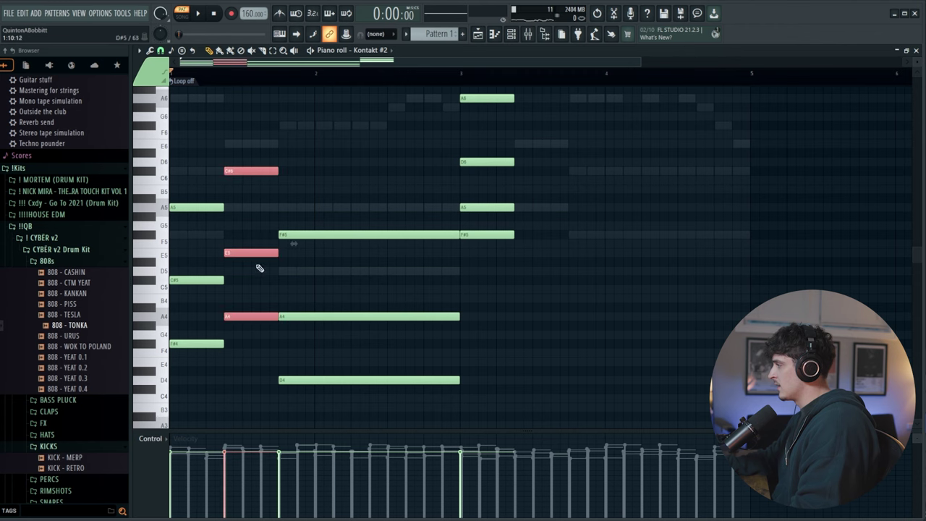
left_click_drag(241, 315, 532, 322, "shift")
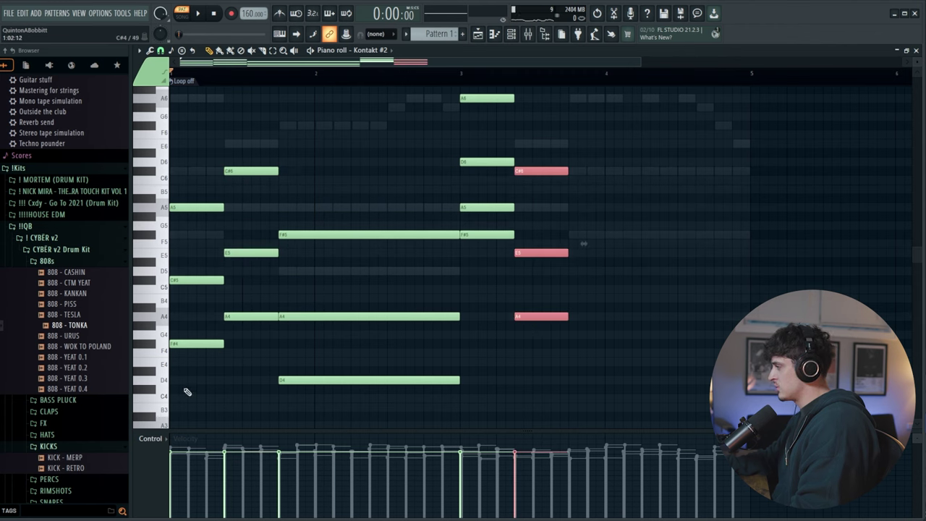
Step: Copy the opening F#4, C#5 and A5 chord after the last one, extended to bar 5 with C#6 added on top
left_click_drag(185, 402, 222, 132, "ctrl")
left_click_drag(191, 342, 589, 302, "shift")
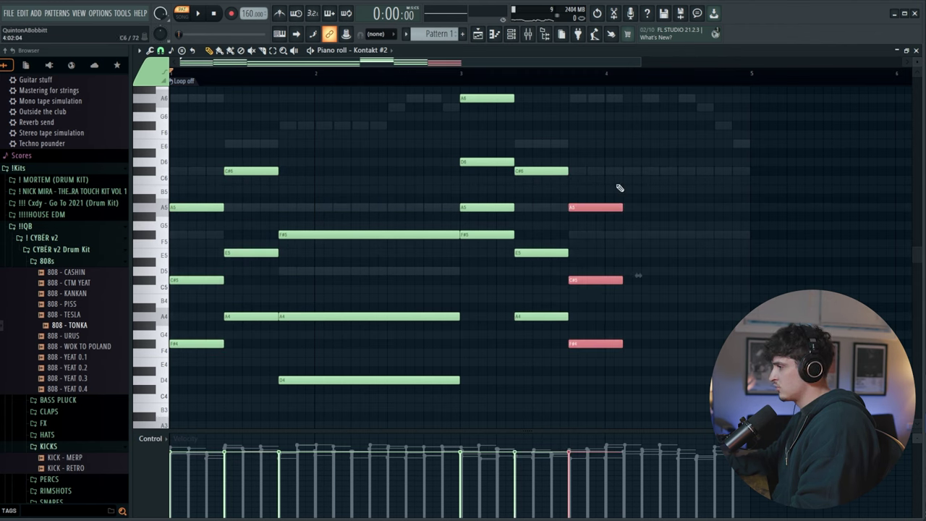
left_click(698, 230)
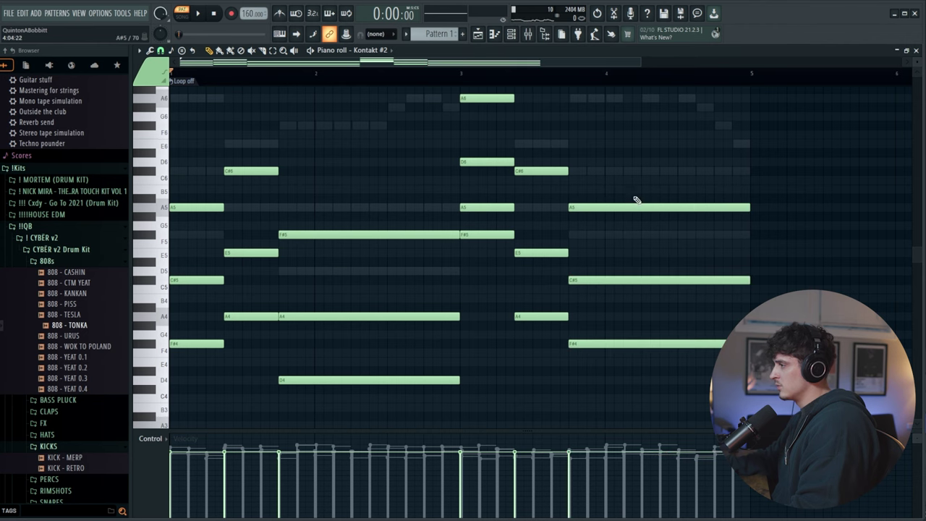
scroll(485, 231, "up", 1)
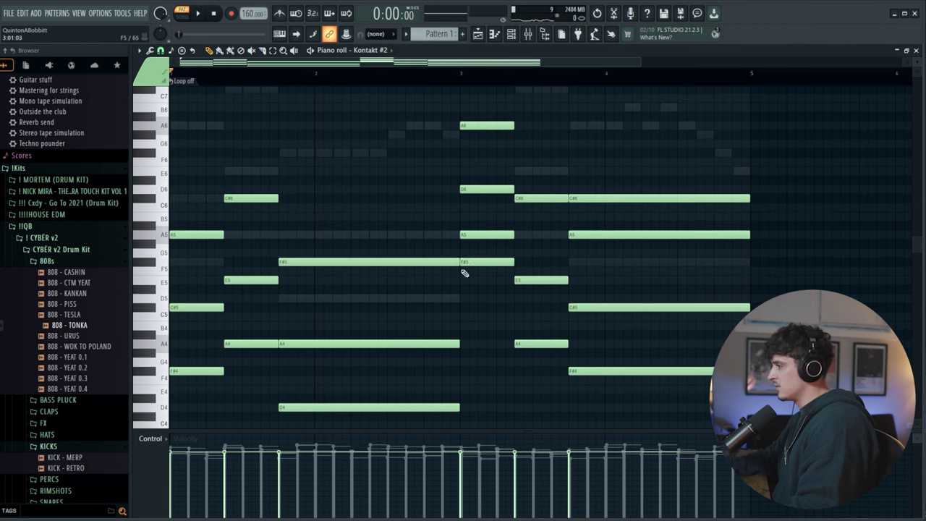
Step: Lower the chord at the start of bar 3 by one octave, play the progression, and open the Kontakt #2 instrument
key("ctrl+Down")
key("space")
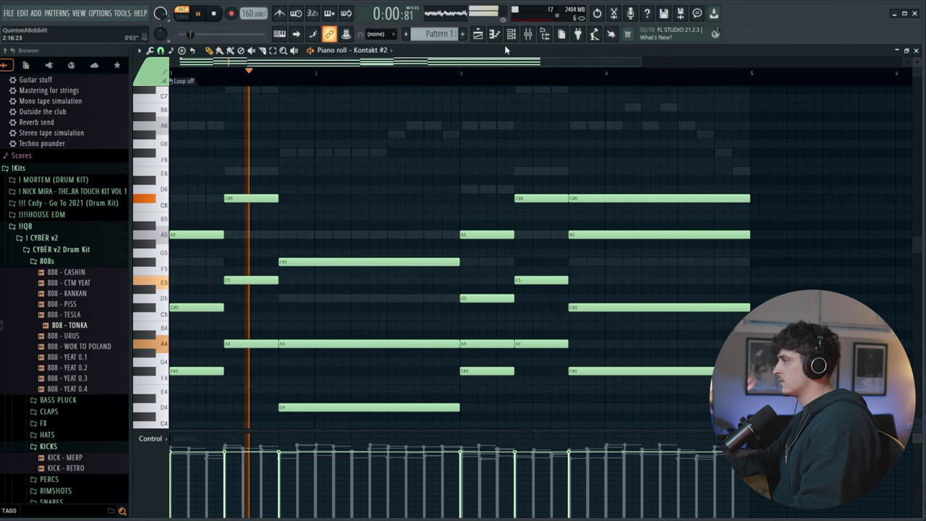
left_click(511, 34)
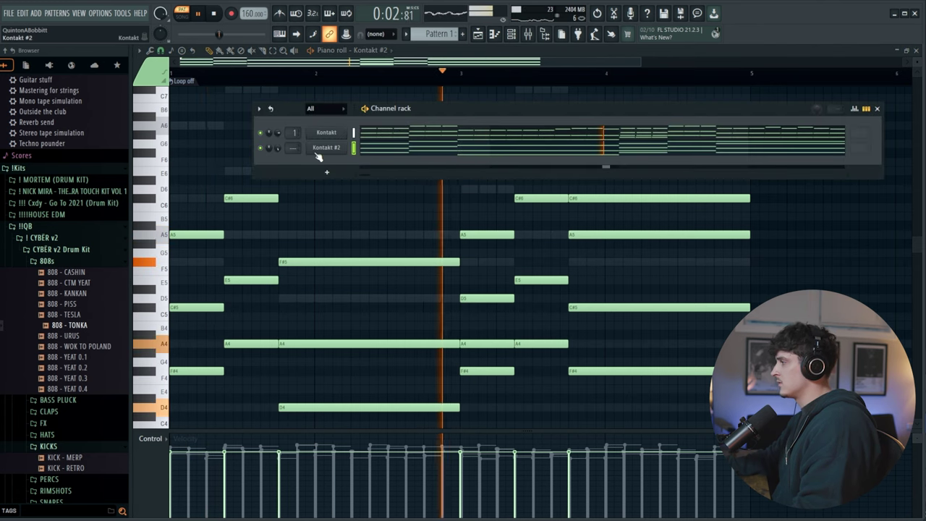
left_click(322, 148)
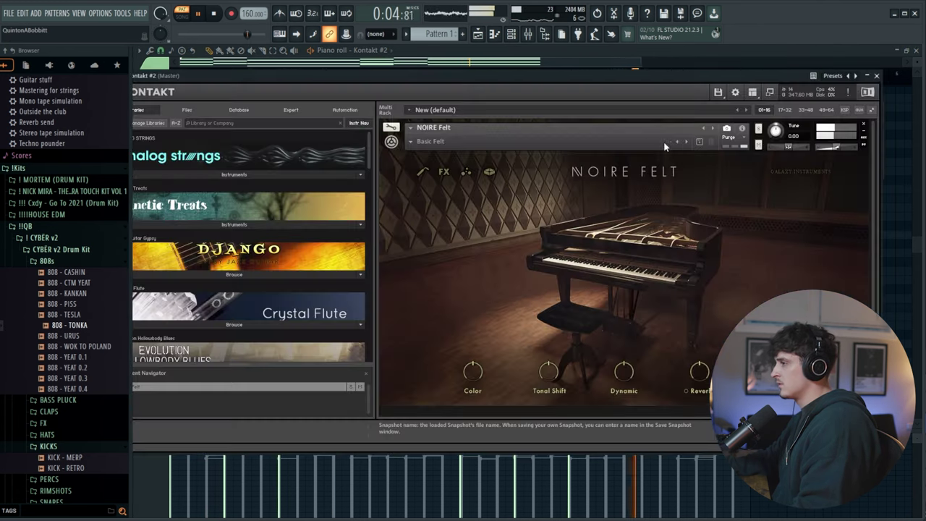
Step: Close the instrument window and thicken the felt piano chords with octave doublings and F#3, A3 and D3 bass notes
key("Escape")
scroll(374, 310, "down", 1)
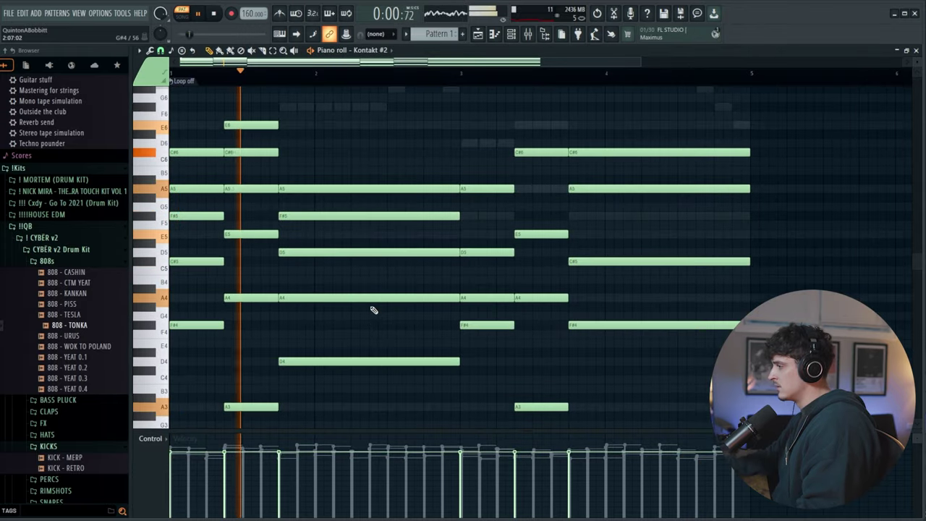
scroll(375, 311, "down", 2)
Step: Try removing the low F#3 bass note at bar 3, and undo the deletion
right_click(482, 380)
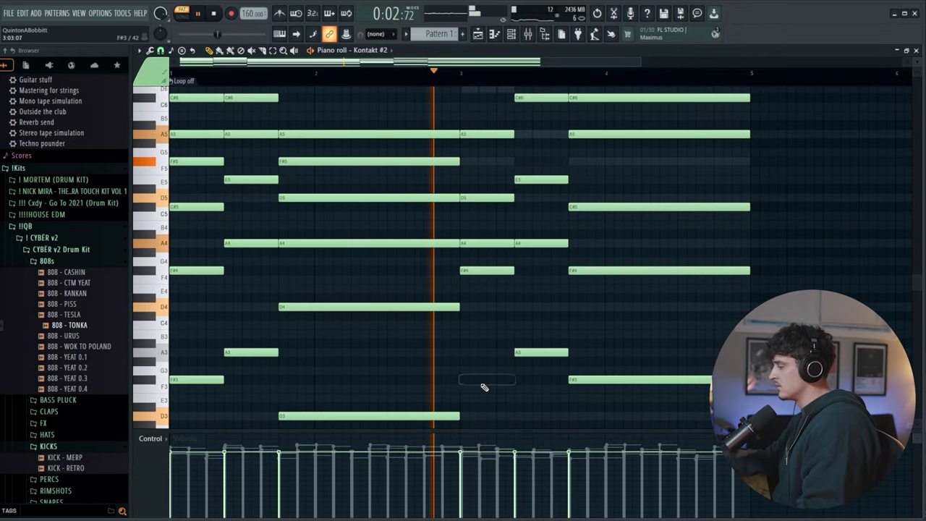
key("ctrl+z")
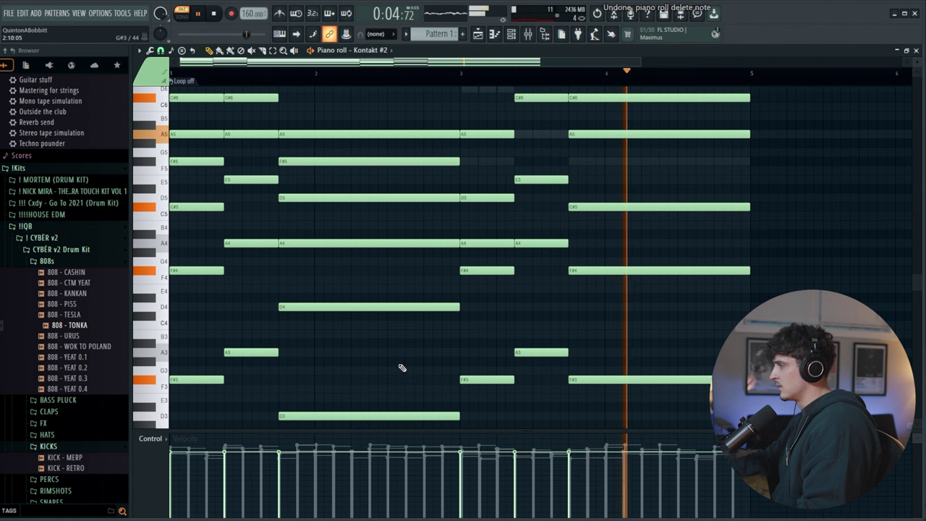
scroll(401, 364, "up", 2)
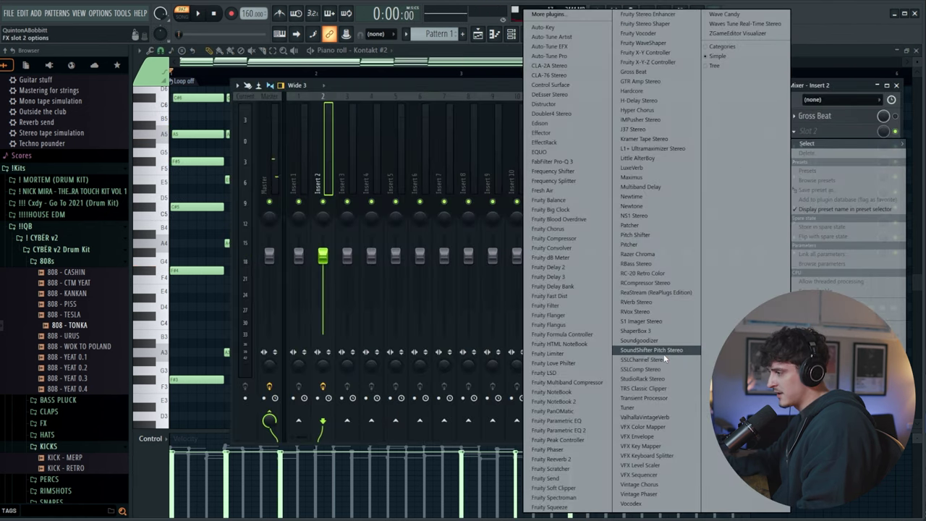
Step: Add ValhallaVintageVerb and Fruity Chorus to Insert 2's second and third effect slots and adjust its volume
left_click(644, 417)
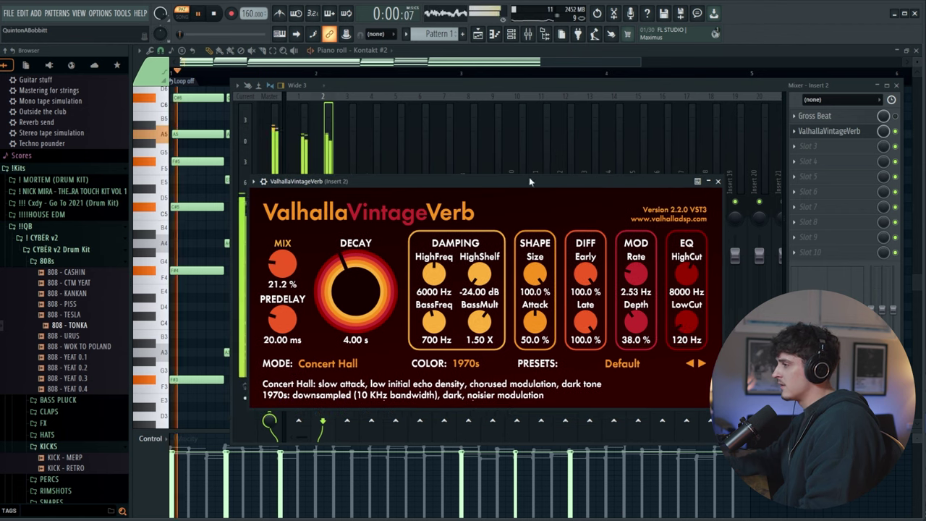
left_click(718, 183)
left_click(831, 148)
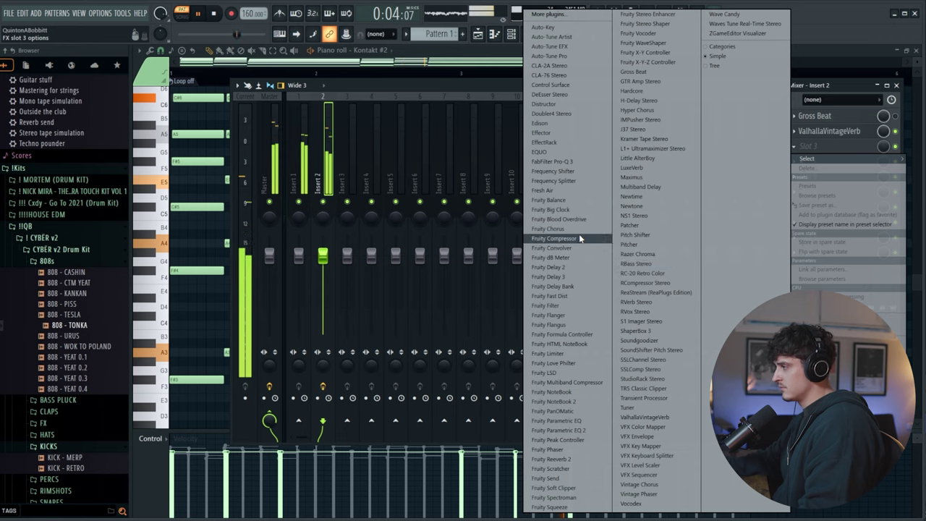
left_click(550, 228)
left_click(388, 98)
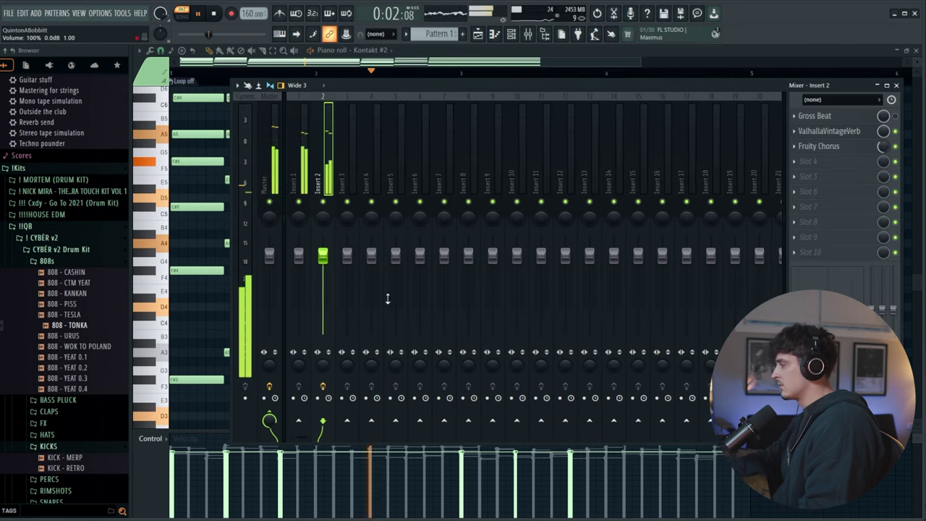
left_click_drag(324, 269, 323, 267)
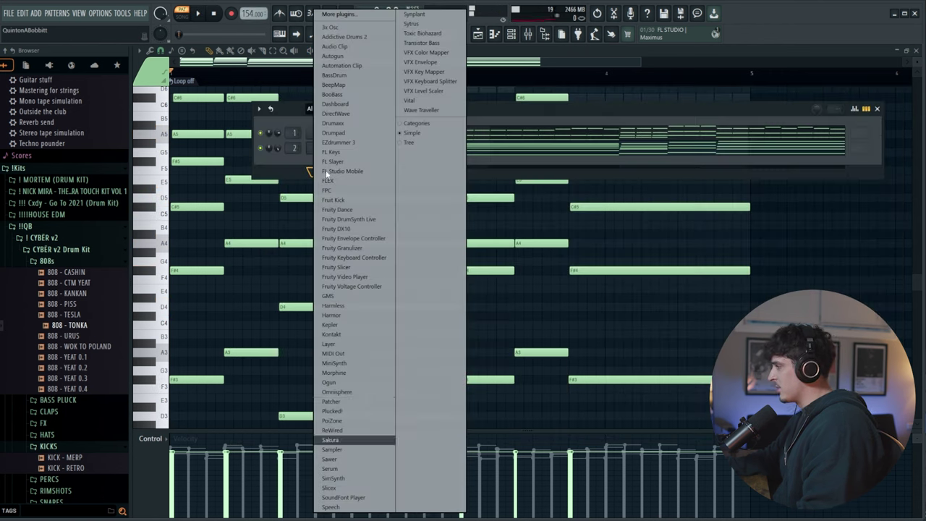
Step: Add a Serum channel, raise its bass notes one octave to F#4, A4 and D4, and play the pattern
left_click(347, 469)
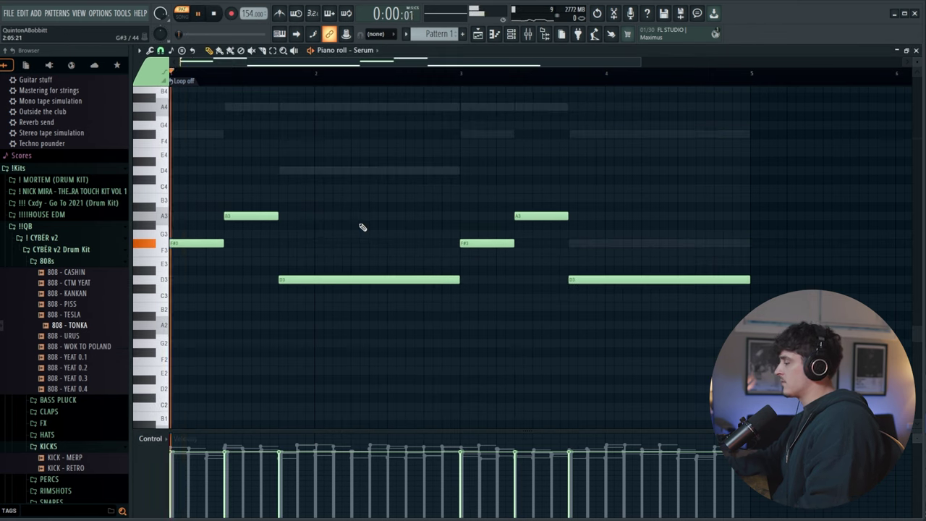
key("space")
scroll(362, 227, "down", 2)
key("space")
key("space")
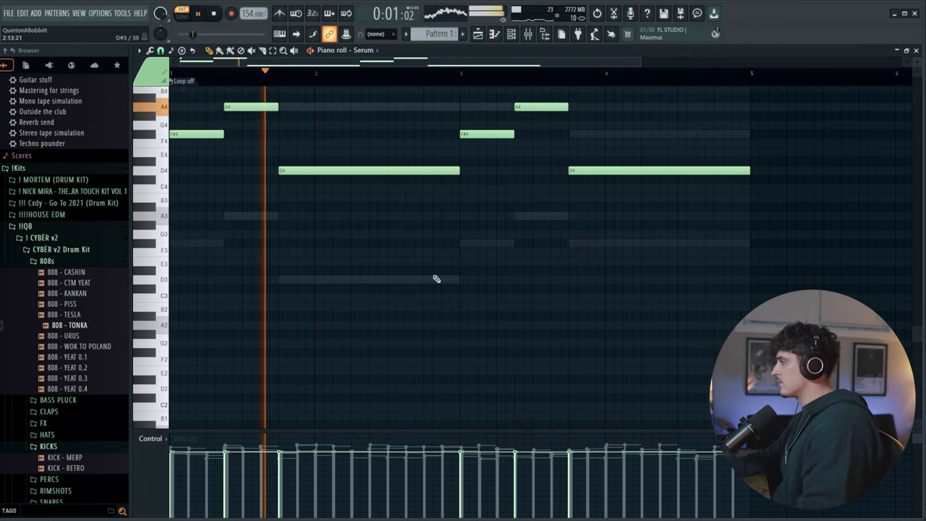
Step: Raise Serum's F#4 note at bar 3 to D5 and compare it in playback by undoing and redoing the move
scroll(446, 283, "up", 4)
scroll(449, 287, "up", 2)
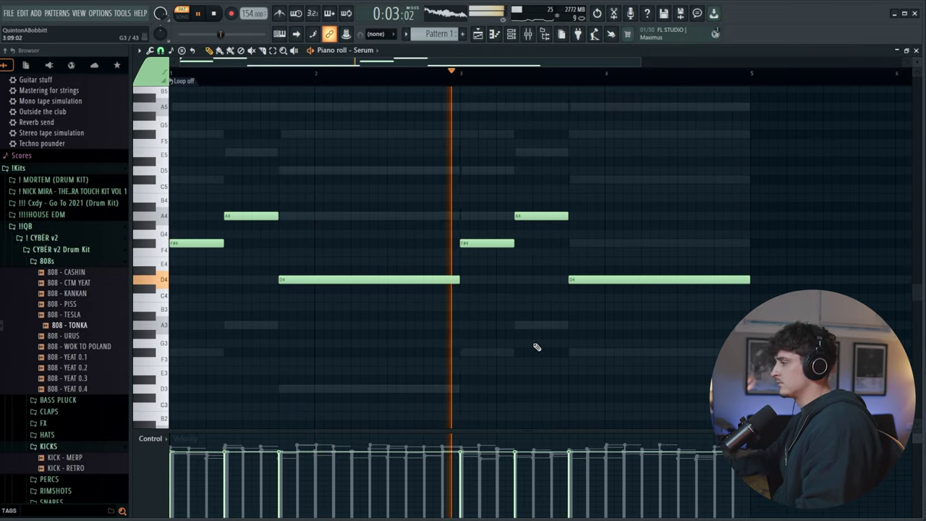
left_click_drag(484, 243, 483, 170)
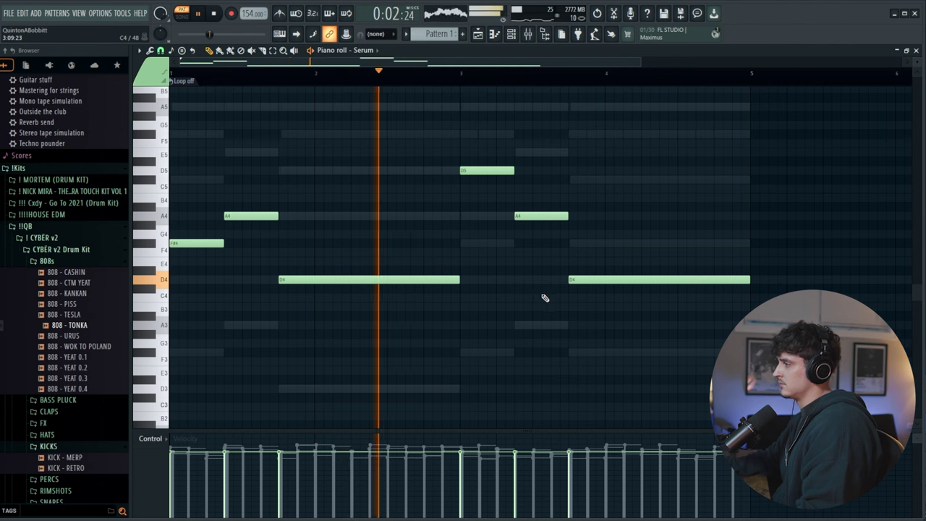
key("space")
key("space")
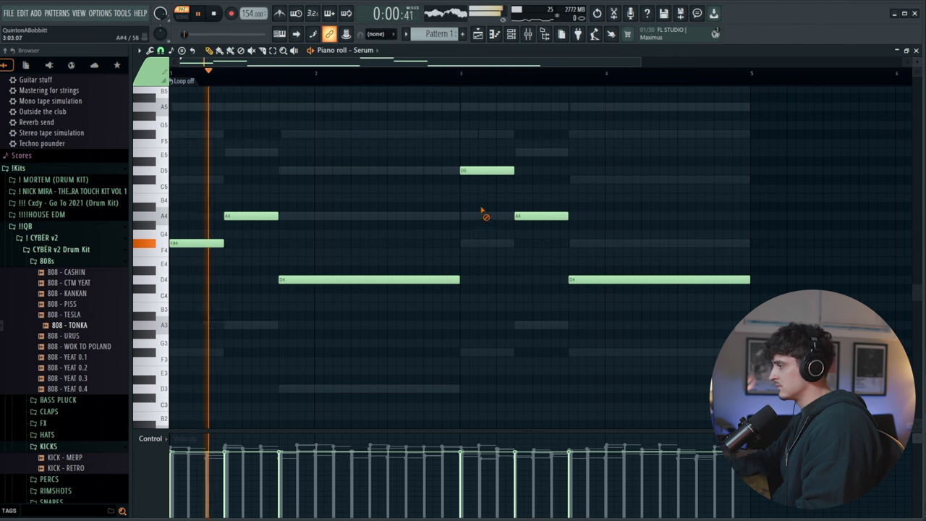
key("ctrl+z")
key("space")
key("ctrl+z")
key("space")
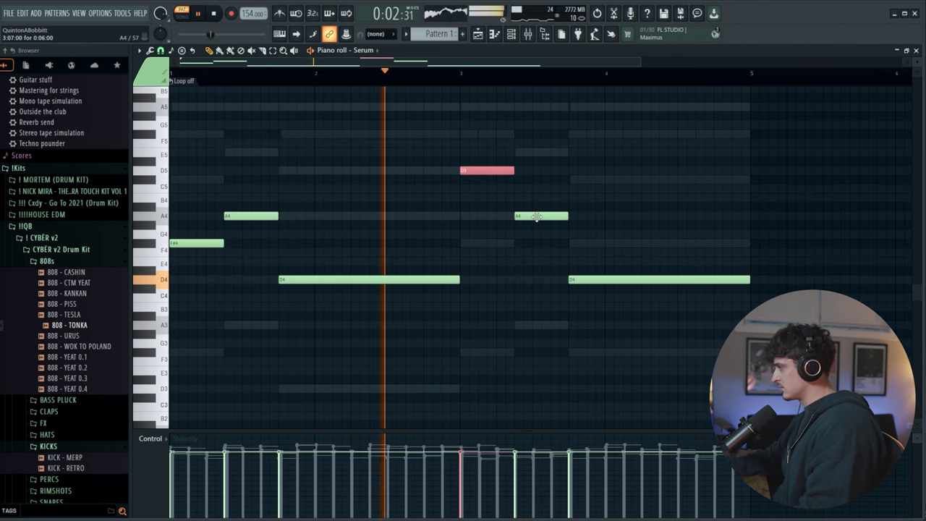
key("space")
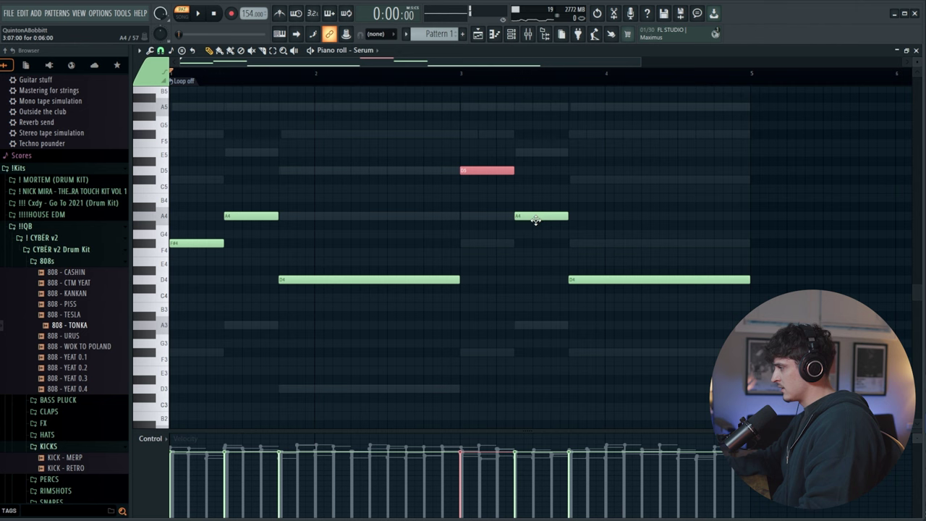
Step: Raise the last Serum note to F#5, play it, and lower the D5 and F#5 notes by one octave
left_click_drag(604, 278, 600, 131)
key("space")
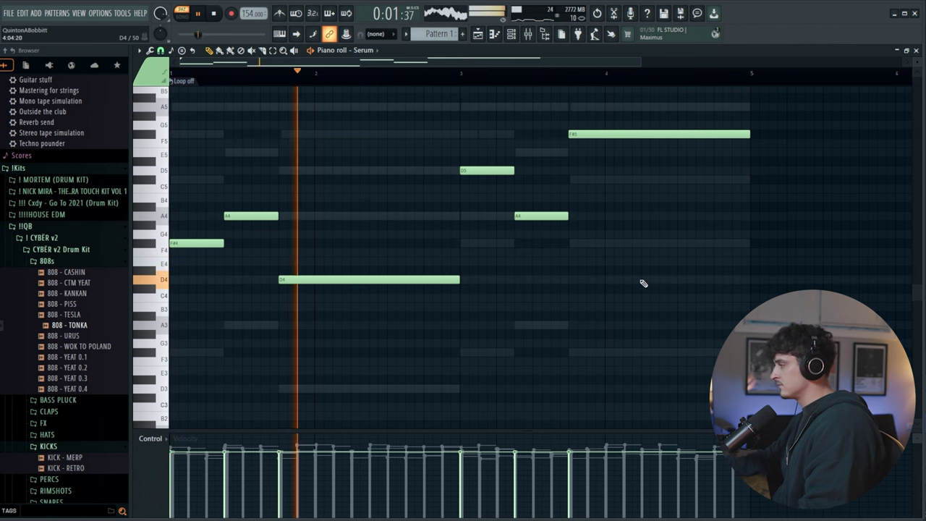
left_click_drag(612, 192, 622, 76)
key("ctrl+Down")
left_click(689, 176, "ctrl")
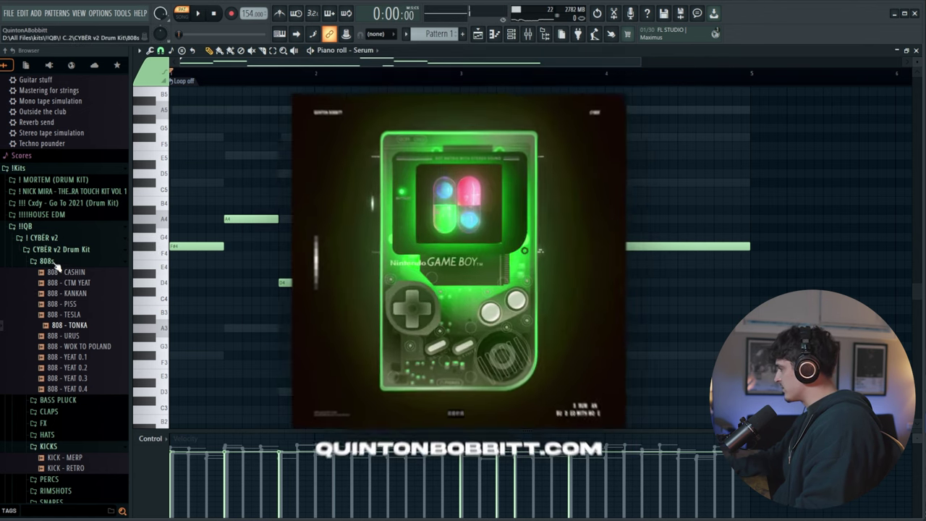
Step: Find CLAP - LUGER in the CYBER v2 Drum Kit's CLAPS folder and add it as a new channel
left_click(52, 262)
scroll(79, 282, "down", 2)
left_click(52, 256)
left_click(48, 220)
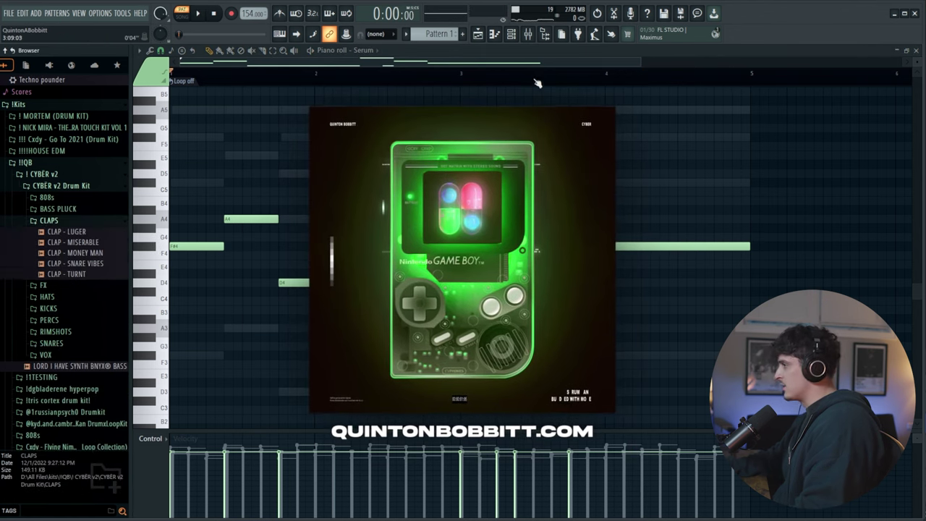
left_click(51, 243)
left_click_drag(66, 231, 446, 178)
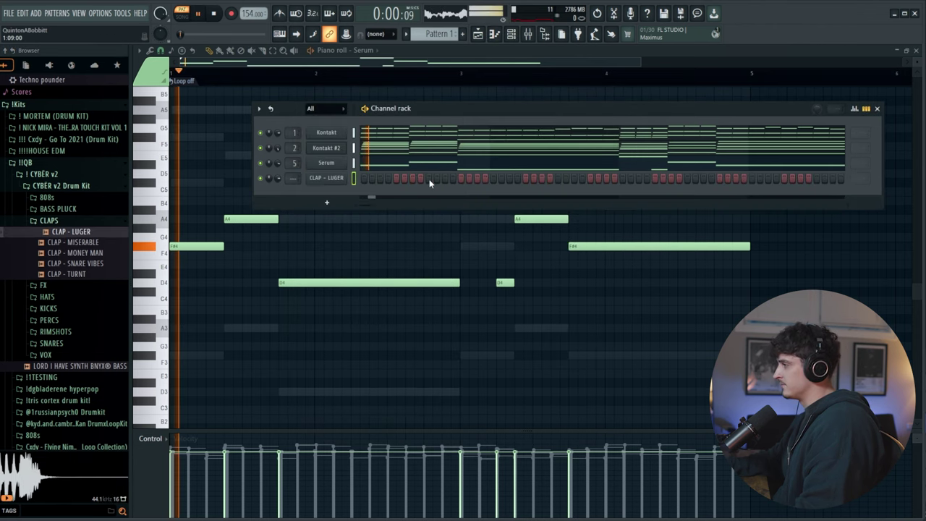
Step: Place CLAP - LUGER hits on the third beat of all four bars, at steps 9, 25, 41 and 57
left_click(429, 178)
left_click(559, 178)
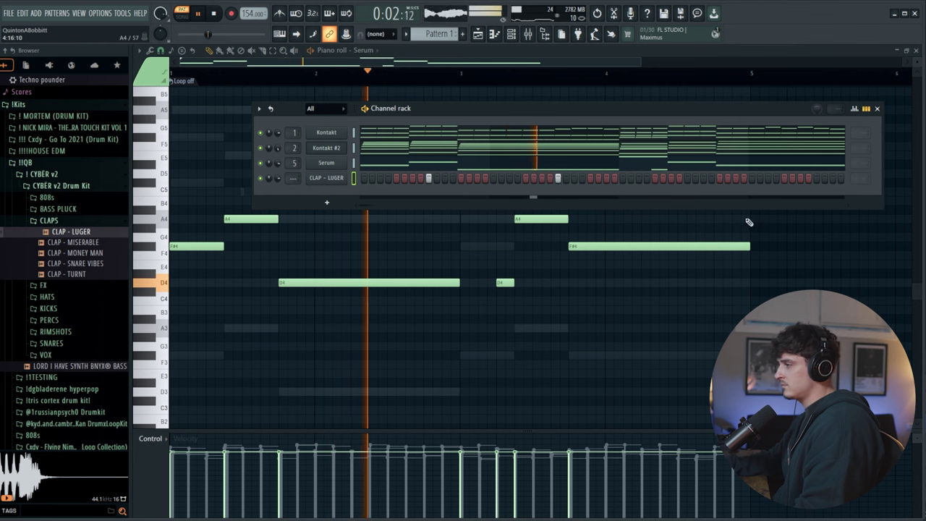
left_click(687, 178)
left_click(818, 179)
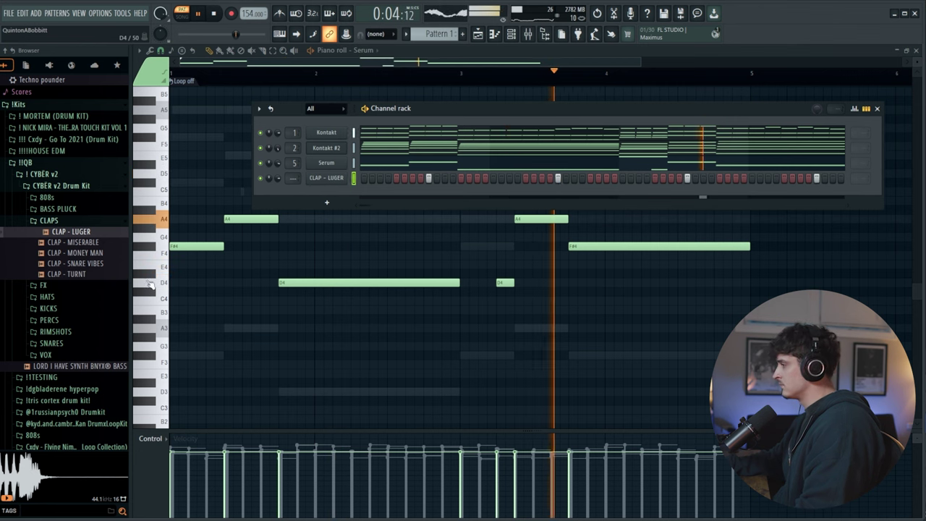
Step: Audition the kit's closed hats and add CLOSED HAT - FLINT as a new channel
left_click(48, 220)
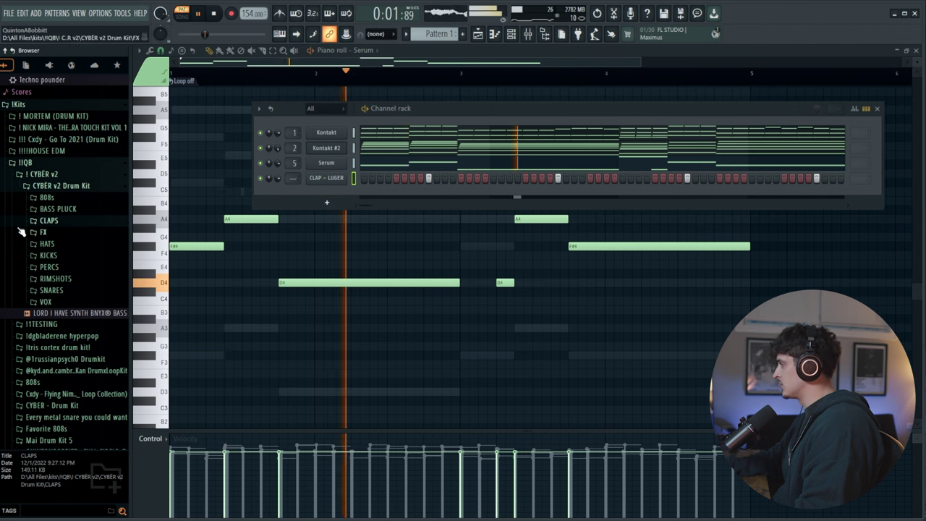
left_click(51, 243)
left_click(74, 255)
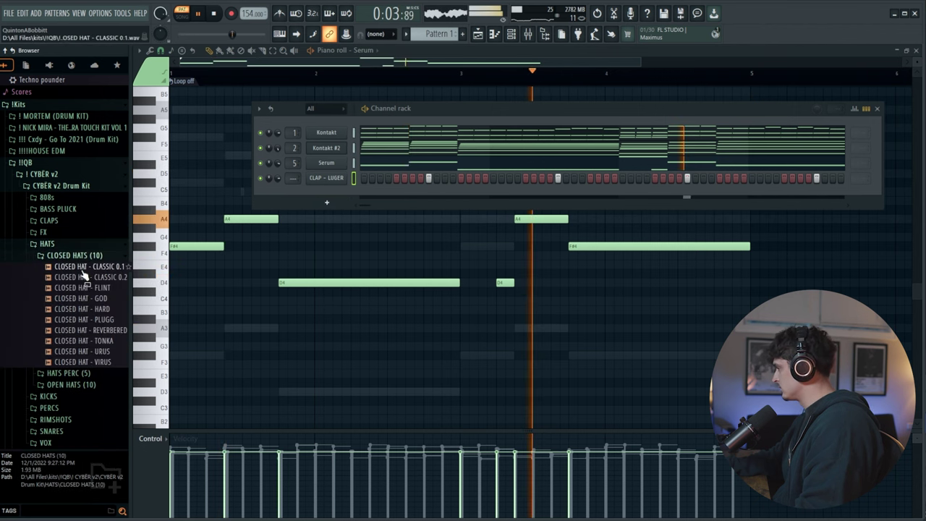
key("space")
left_click(84, 277)
left_click(86, 297)
left_click(88, 308)
left_click_drag(211, 231, 326, 194)
key("space")
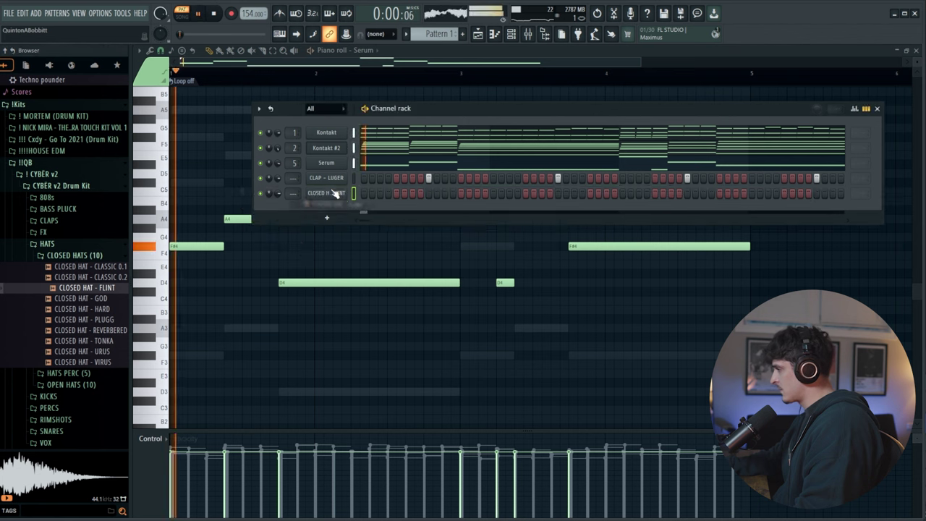
Step: Open CLOSED HAT - FLINT in the piano roll and place two consecutive F#4 notes at bar 1, the second softer
right_click(344, 192)
left_click(367, 191)
left_click(178, 247)
left_click(196, 246)
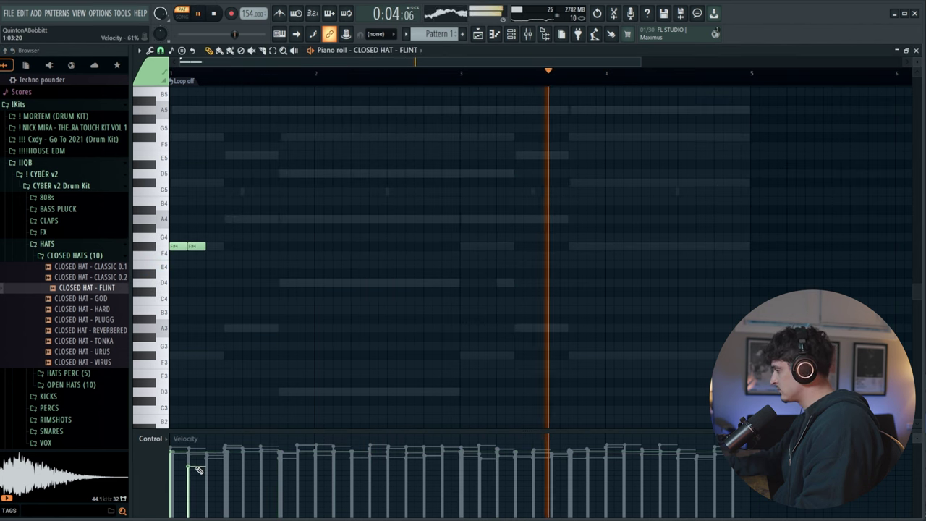
Step: Repeat the two-note closed hat pair until it fills all four bars
key("ctrl+b")
key("ctrl+b")
key("ctrl+b")
key("ctrl+b")
key("ctrl+b")
key("ctrl+b")
key("ctrl+b")
key("ctrl+b")
key("ctrl+b")
key("ctrl+b")
key("ctrl+b")
key("ctrl+b")
key("ctrl+b")
key("ctrl+b")
key("ctrl+b")
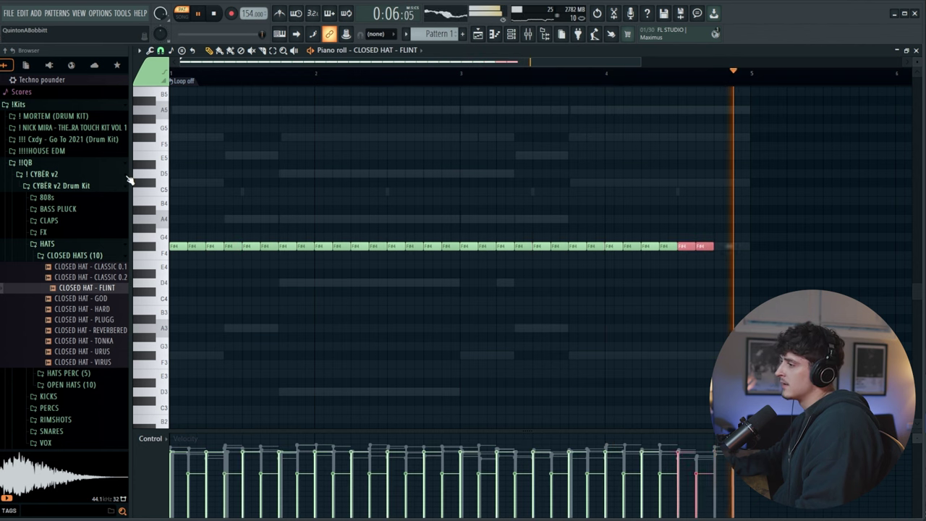
Step: Select all closed hat notes and transpose them up six semitones to C5
left_click(370, 352, "ctrl")
left_click_drag(851, 393, 181, 151)
key("Up")
key("Up")
key("Up")
key("Up")
key("Up")
key("Up")
left_click(347, 296)
Step: Change the snap setting, turn the fourth closed hat note of bar 1 into a three-note roll, and play it
left_click(160, 50)
left_click(178, 165)
key("space")
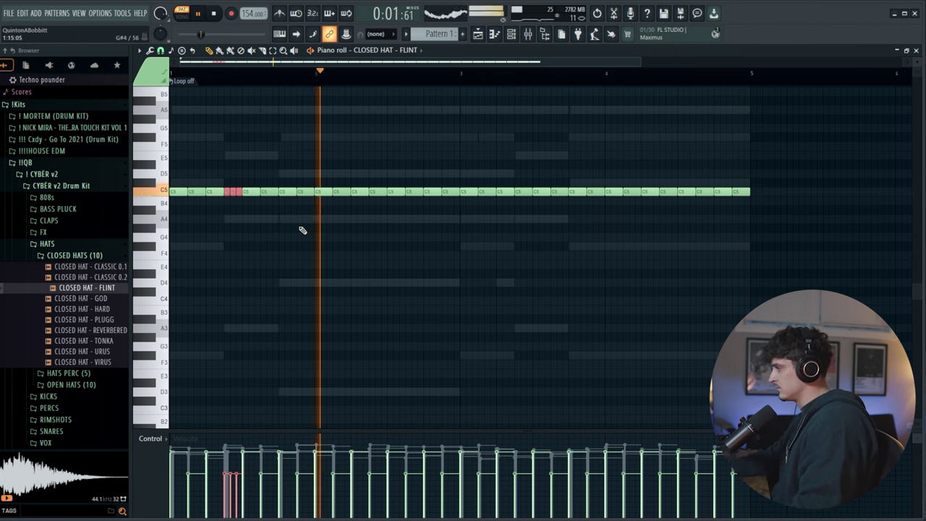
key("space")
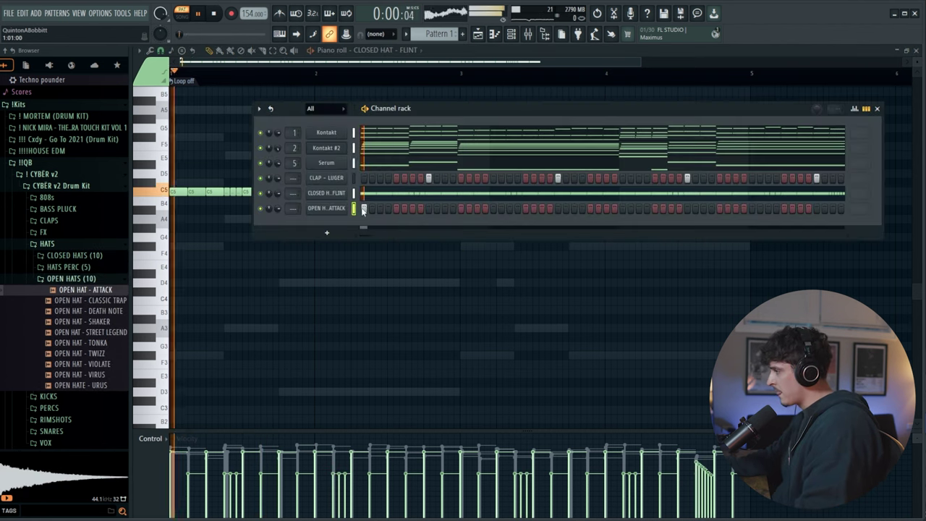
Step: Place OPEN HAT - ATTACK hits on steps 13, 33 and 45, and open the channel in the piano roll
left_click(461, 209)
left_click(622, 208)
left_click(720, 208)
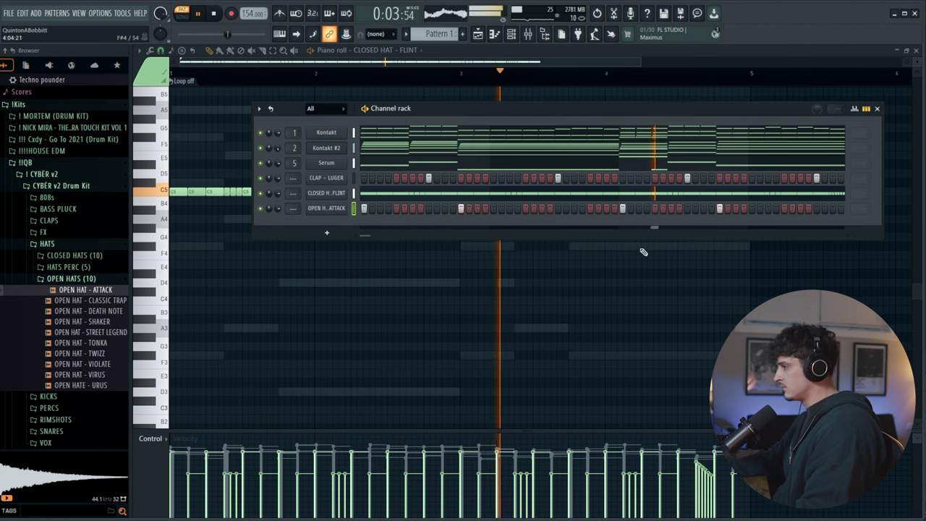
right_click(344, 208)
left_click(364, 209)
left_click_drag(238, 258, 282, 178)
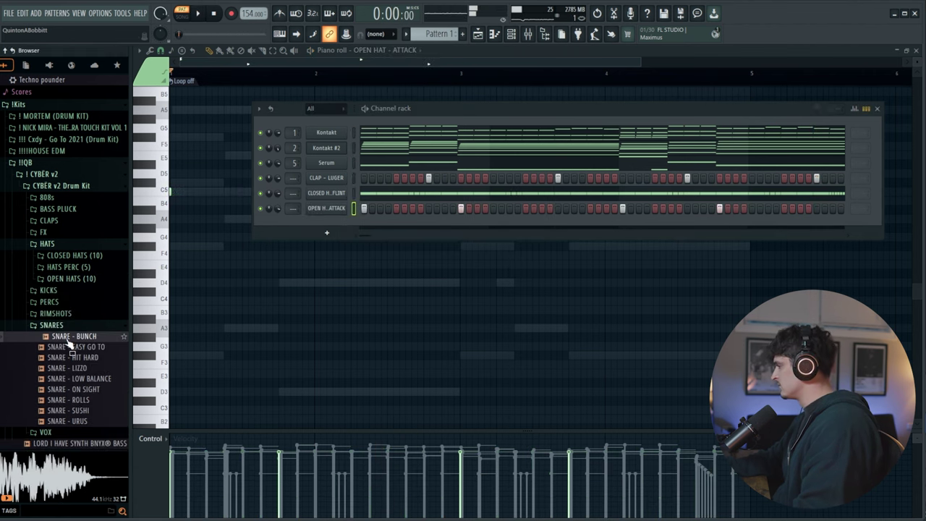
Step: Audition the kit's snares and add SNARE - EASY GO TO as a new channel
left_click(66, 347)
left_click(66, 357)
left_click(63, 350)
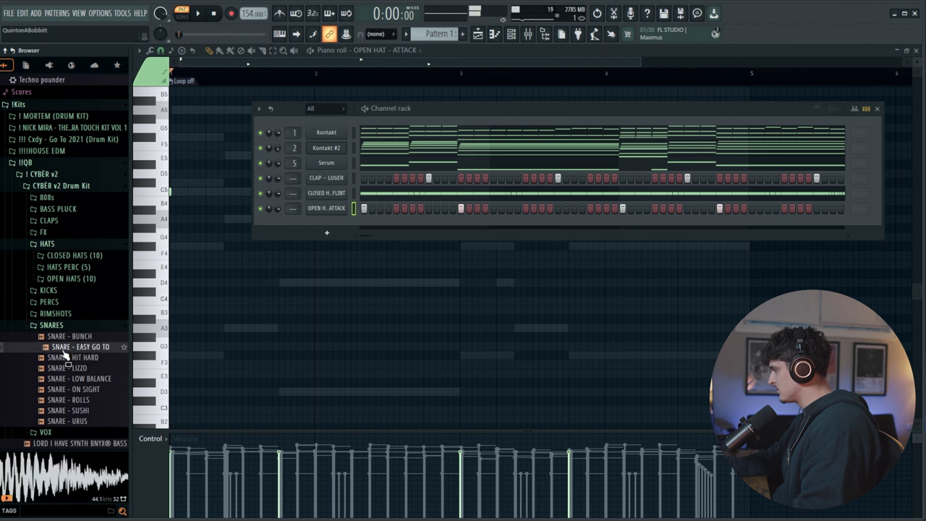
left_click_drag(304, 225, 319, 226)
Step: Try SNARE - EASY GO TO hits on steps 19 and 23 during playback, and remove both
key("space")
left_click(510, 224)
left_click(542, 224)
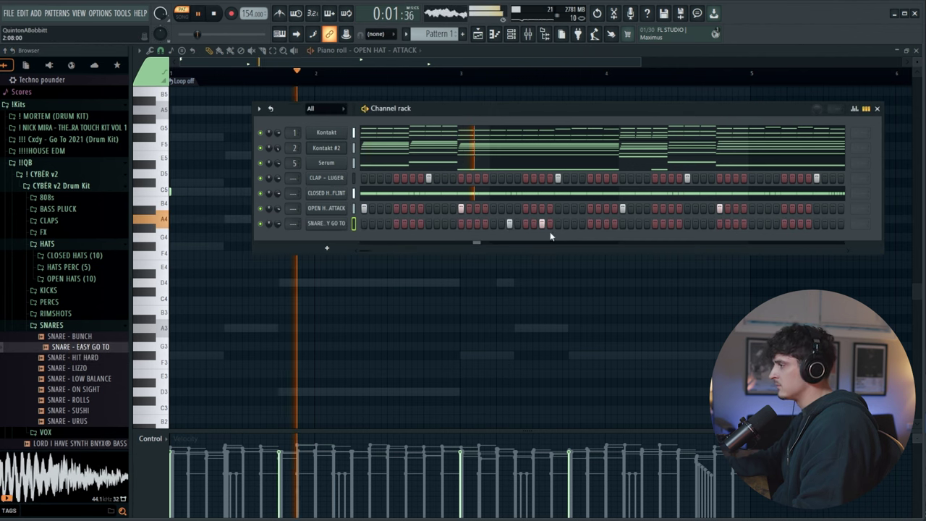
right_click(542, 224)
right_click(509, 223)
Step: Place SNARE - EASY GO TO hits on steps 15 and 19 while playing the pattern
key("space")
key("space")
left_click(477, 223)
left_click(510, 223)
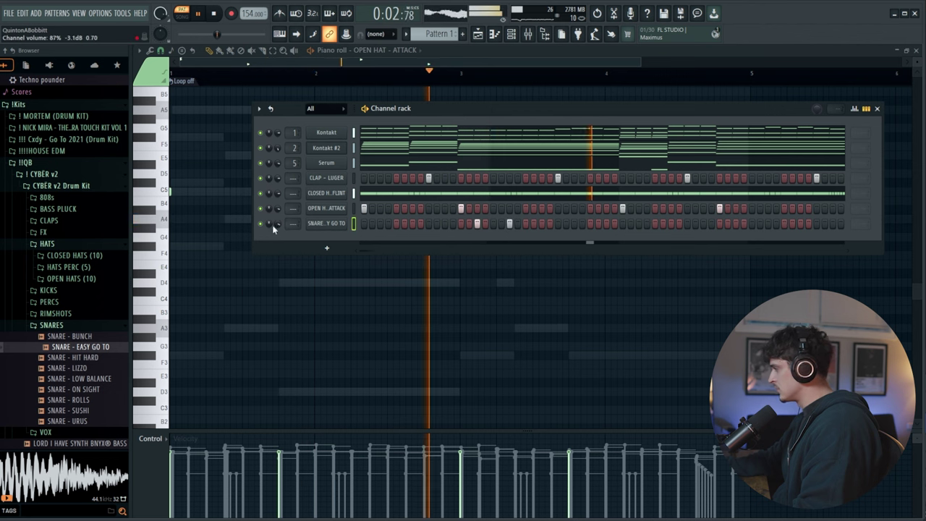
key("space")
Step: Add SNARE - LOW BALANCE as a new channel and place hits on steps 29 and 30
left_click(64, 380)
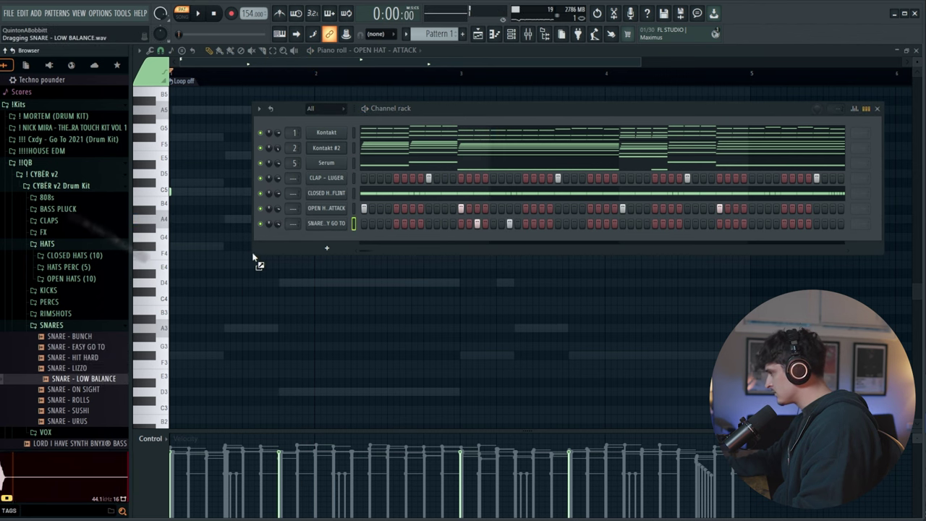
left_click_drag(205, 277, 312, 240)
key("space")
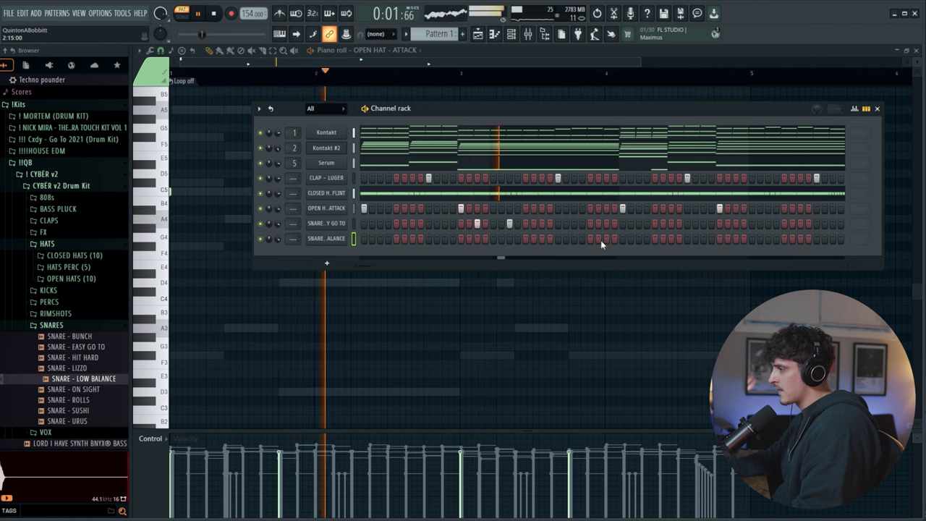
left_click_drag(575, 240, 583, 241)
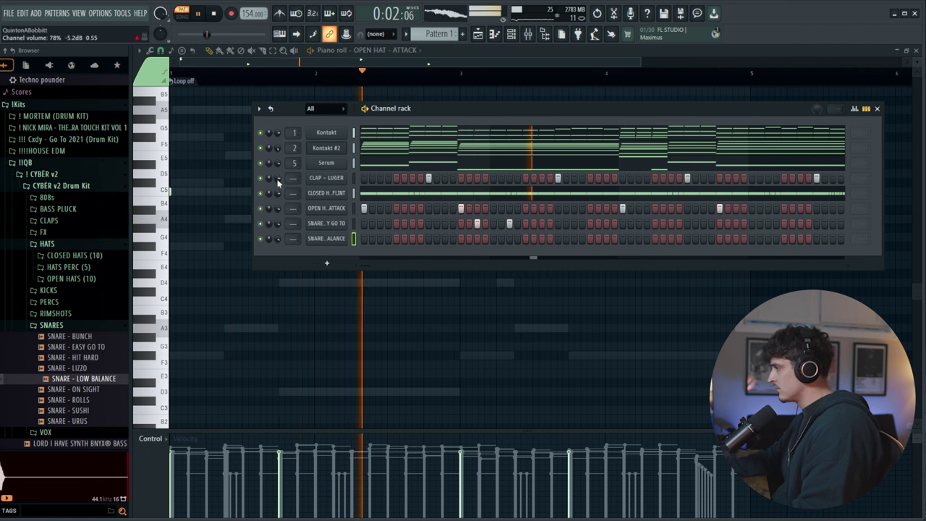
left_click(599, 239)
left_click(591, 239)
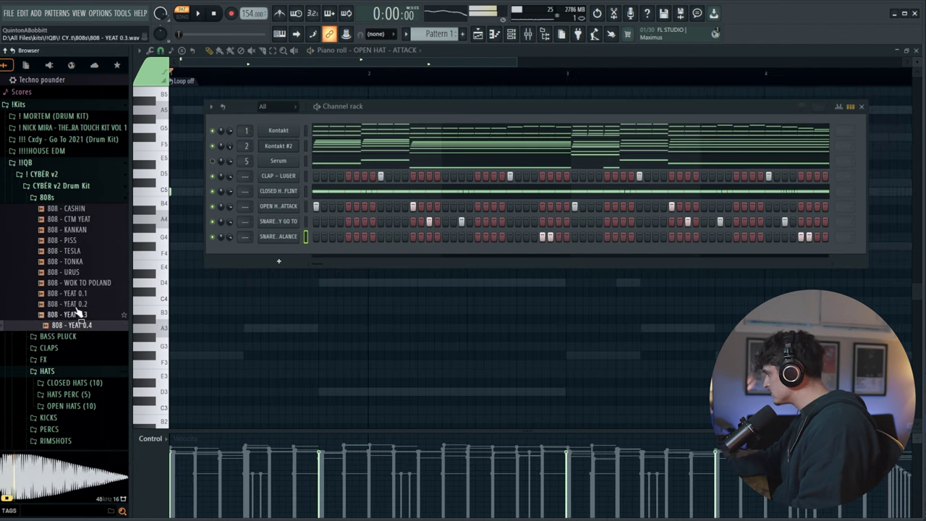
Step: Audition the kit's 808 samples and add 808 - PISS as a new channel
left_click(69, 293)
left_click(63, 274)
left_click(61, 281)
left_click(62, 262)
left_click(62, 252)
left_click(62, 242)
left_click(67, 231)
left_click(70, 221)
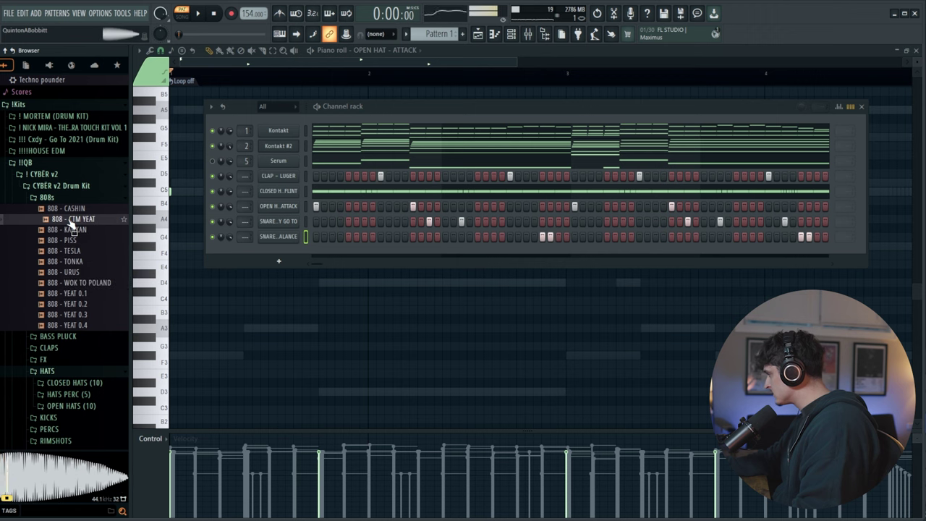
left_click(63, 243)
left_click_drag(234, 249, 238, 250)
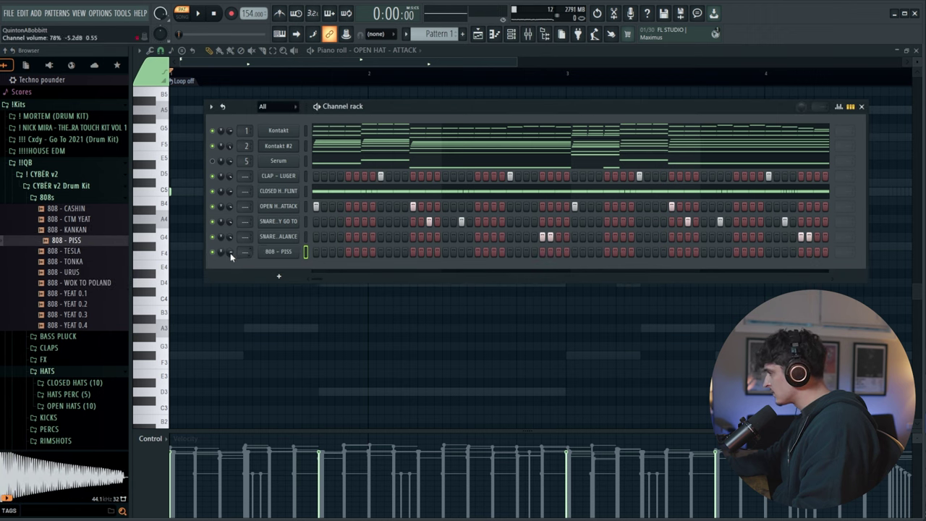
Step: Set 808 - PISS to cut itself and place short notes on F#3, A3 and D3 in its piano roll
right_click(284, 251)
left_click(335, 317)
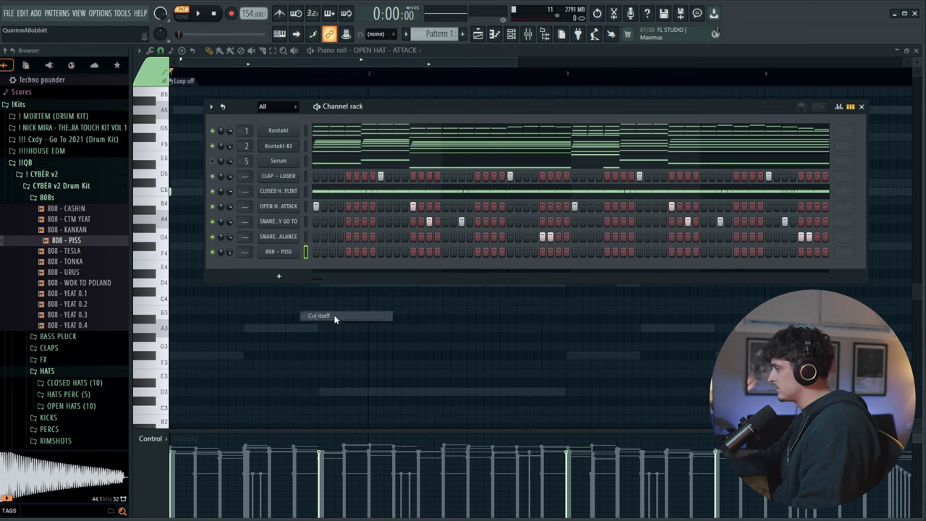
right_click(297, 254)
left_click(318, 251)
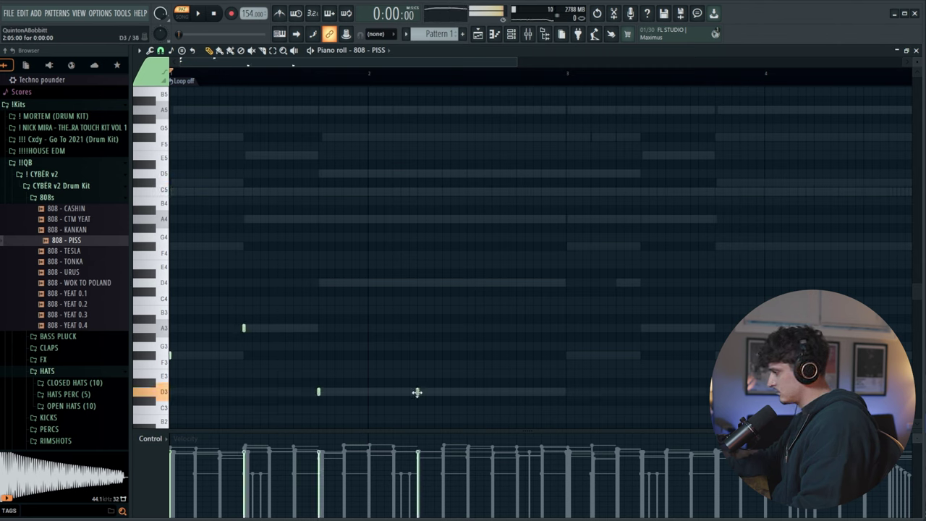
scroll(563, 390, "down", 2)
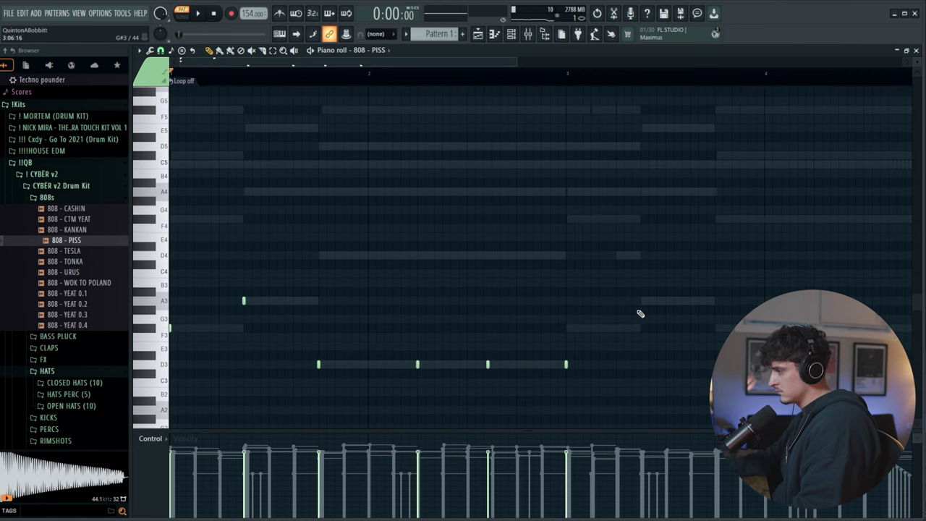
Step: Transpose the 808 - PISS notes up two octaves while playing the pattern
key("space")
key("space")
key("ctrl+Up")
key("space")
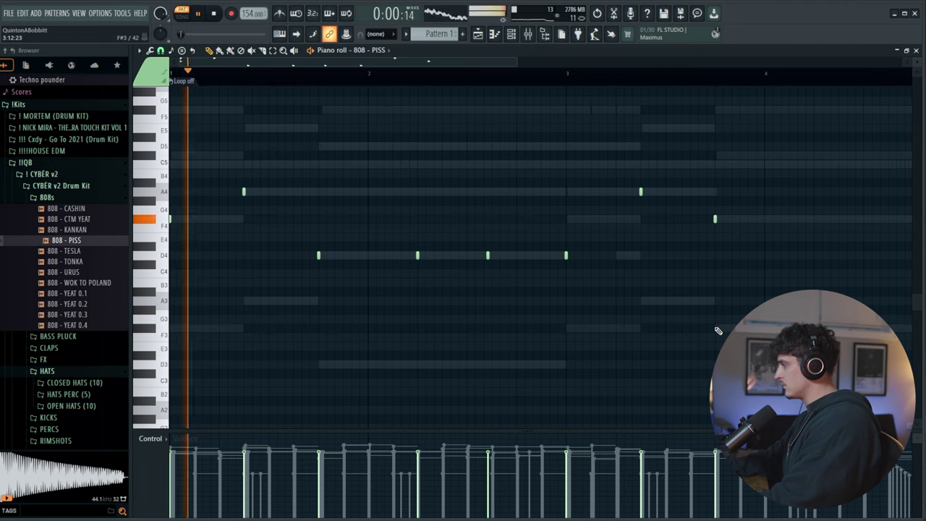
key("space")
scroll(719, 331, "up", 1)
key("space")
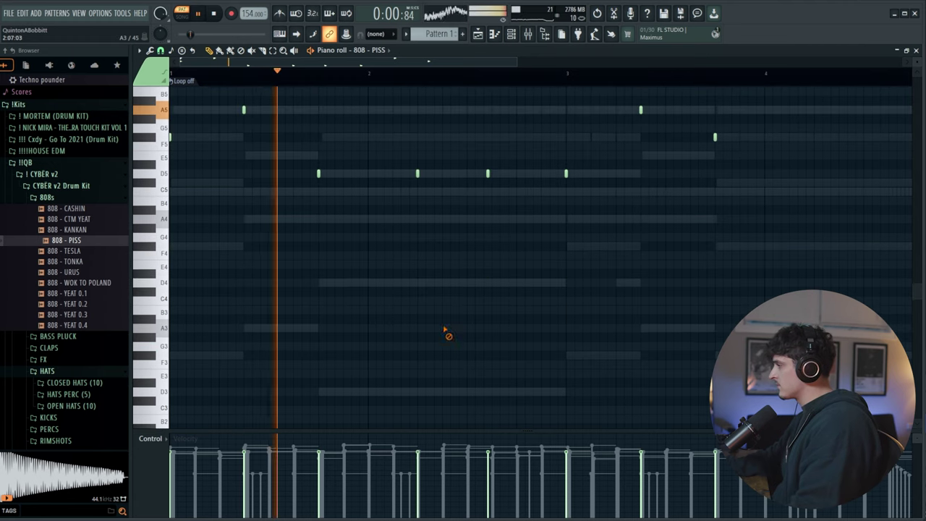
key("ctrl+Up")
scroll(405, 309, "up", 2)
scroll(402, 317, "up", 4)
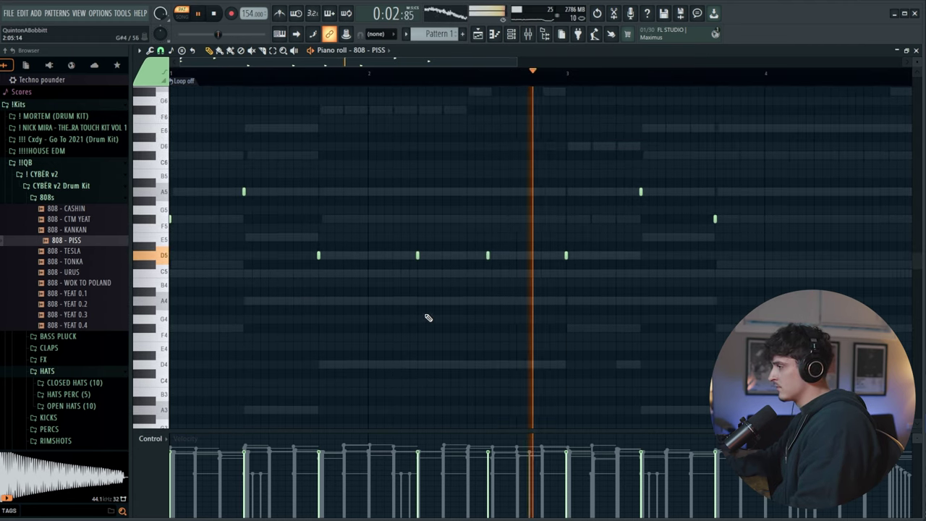
Step: Change the snap setting and replace the third D5 note with one placed slightly later
left_click(161, 51)
left_click(166, 137)
right_click(489, 256)
left_click(493, 259)
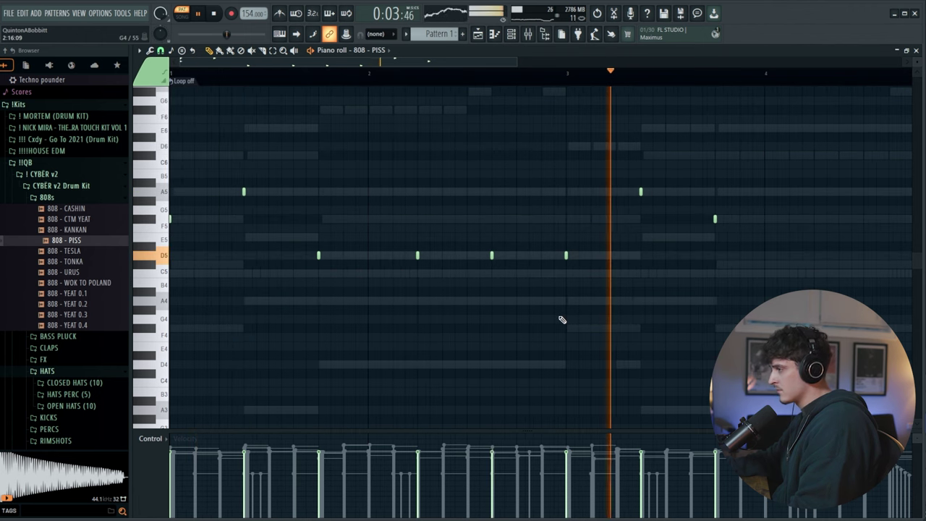
Step: Stretch the 808 notes to legato with short A4 and D4 fills, and open the 808 - PISS channel's miscellaneous settings
scroll(680, 330, "down", 4)
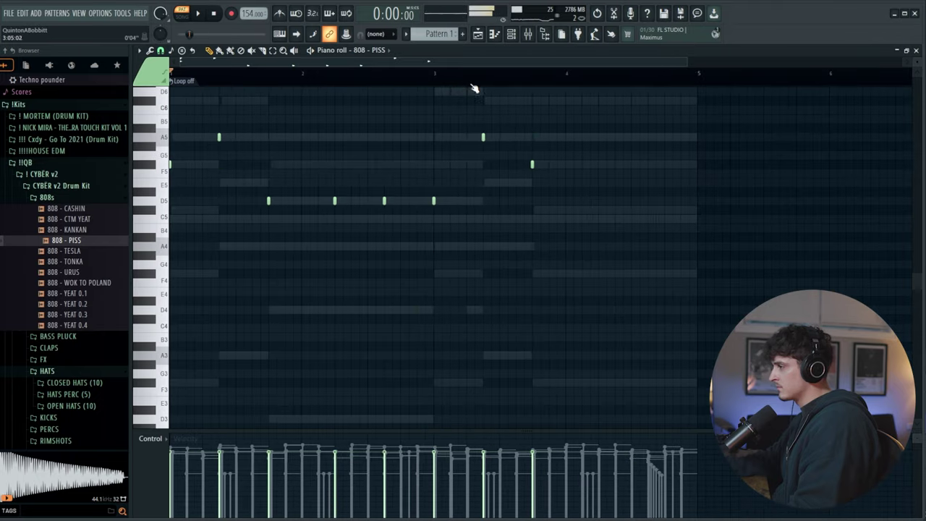
key("ctrl+l")
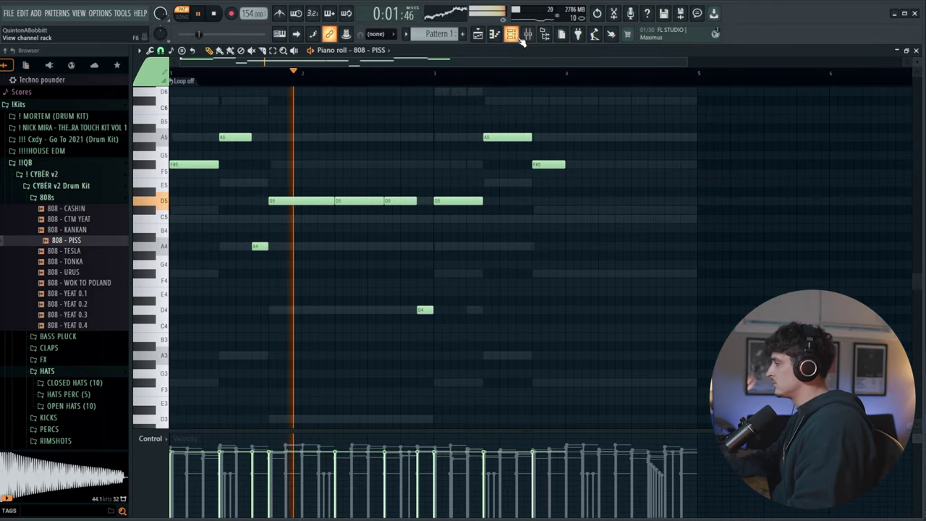
key("F6")
left_click(279, 251)
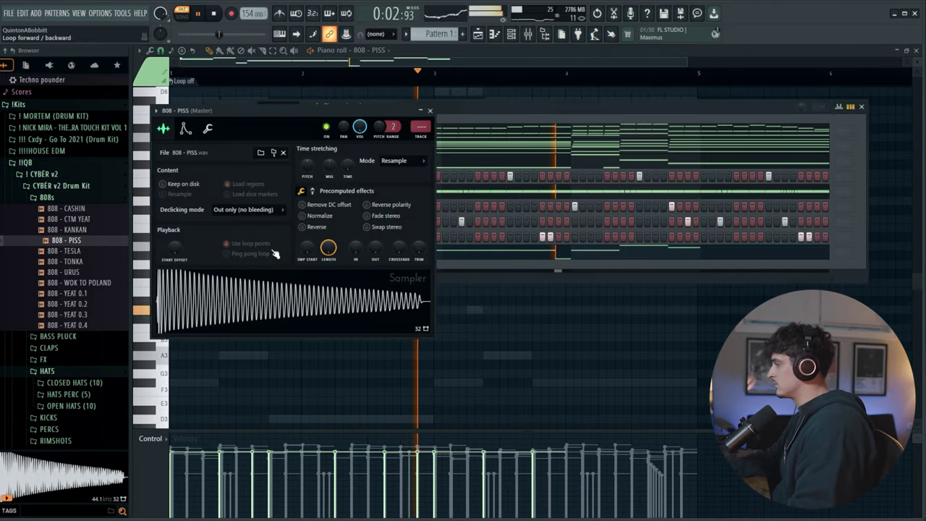
left_click(208, 128)
left_click(362, 64)
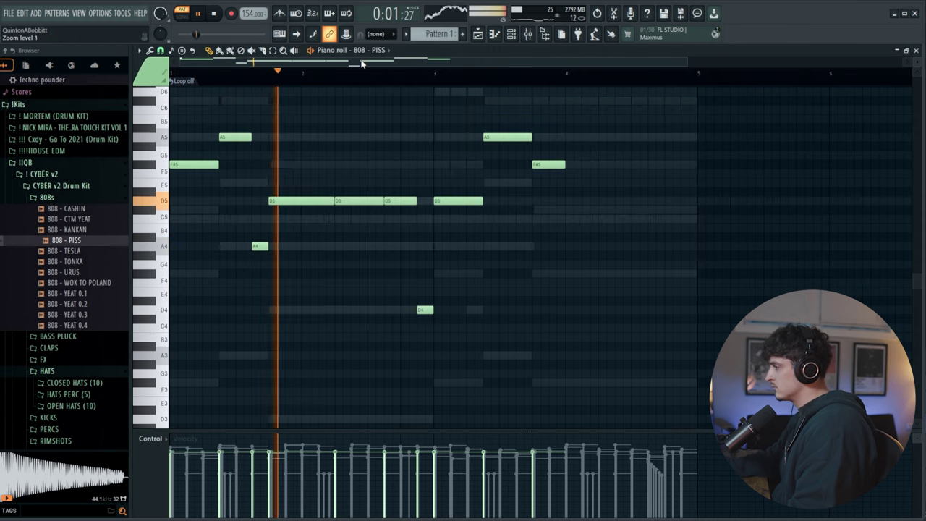
Step: Lower the melody bus fader in the mixer during playback
key("F9")
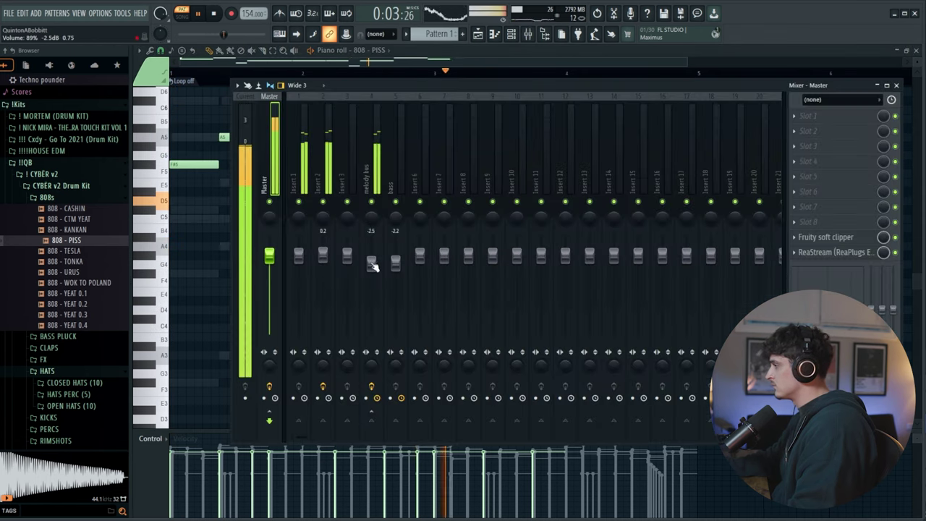
left_click_drag(373, 266, 374, 274)
key("F9")
Step: Lengthen the last F#5 note to 0:12:00 and finish bar 4 with short F#5 repeats and an F#6 note
left_click(543, 166)
left_click_drag(564, 165, 632, 166)
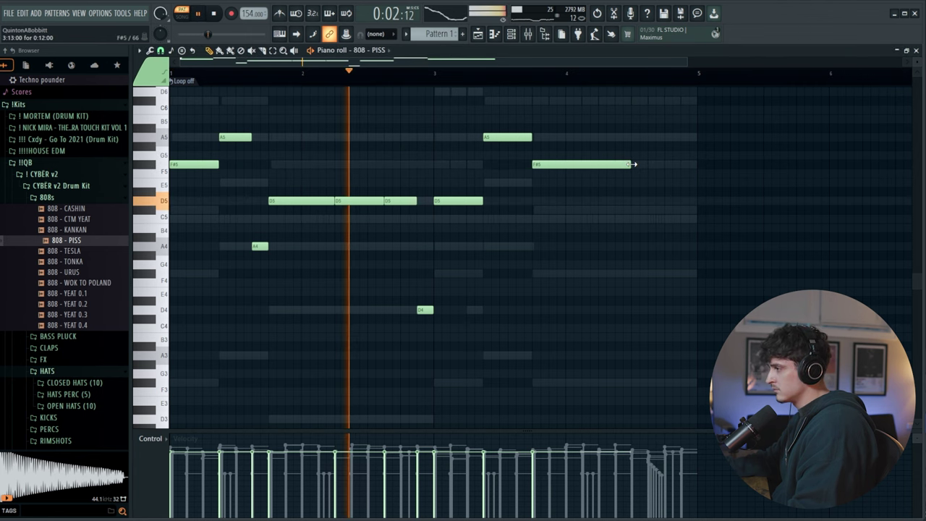
left_click(637, 165)
left_click_drag(732, 165, 640, 166)
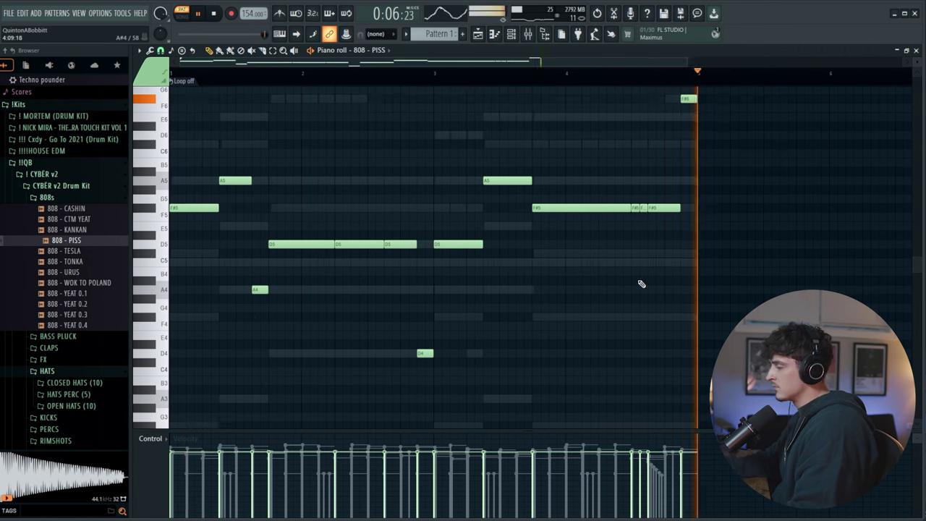
Step: Slice the final F#5 note of the 808 line and return to the draw tool
left_click(262, 51)
left_click_drag(664, 209, 662, 285)
key("p")
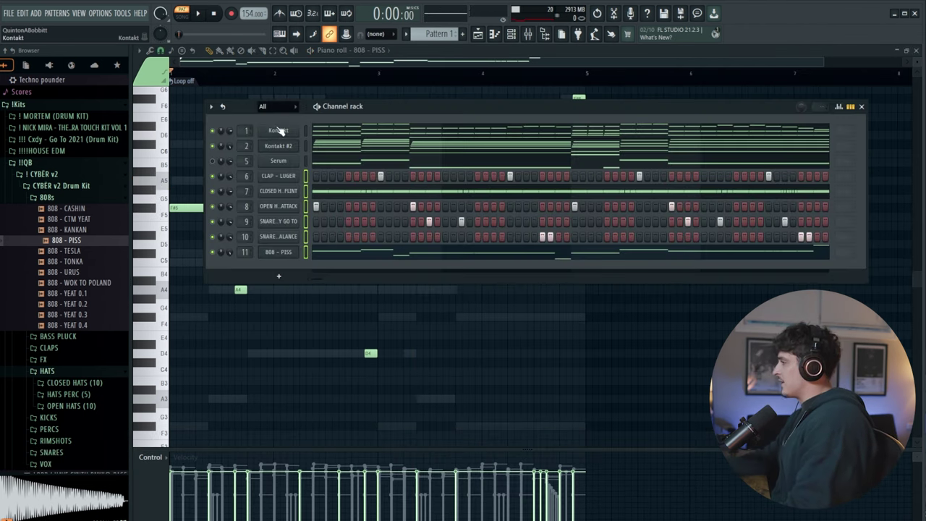
Step: Clone the Kontakt channel as Kontakt #3 and copy the Kontakt melody notes into it
right_click(280, 131)
left_click(333, 227)
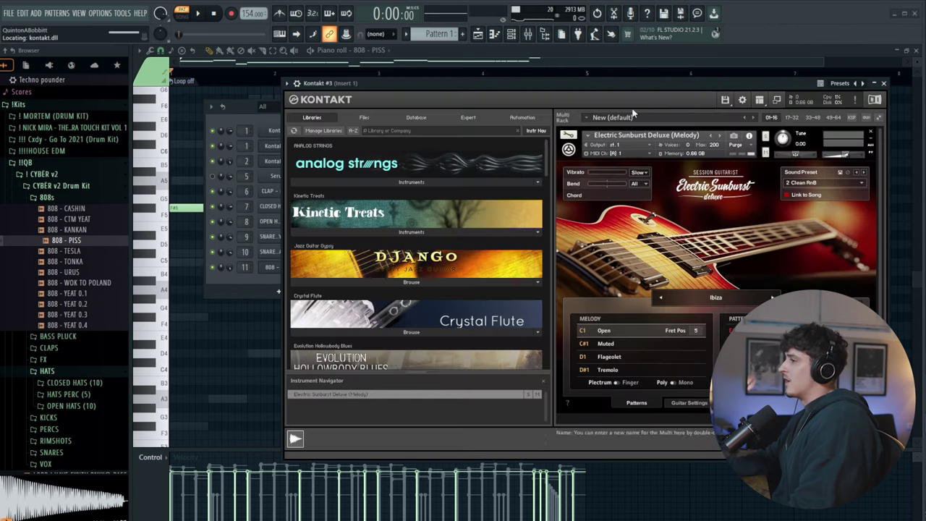
left_click(885, 85)
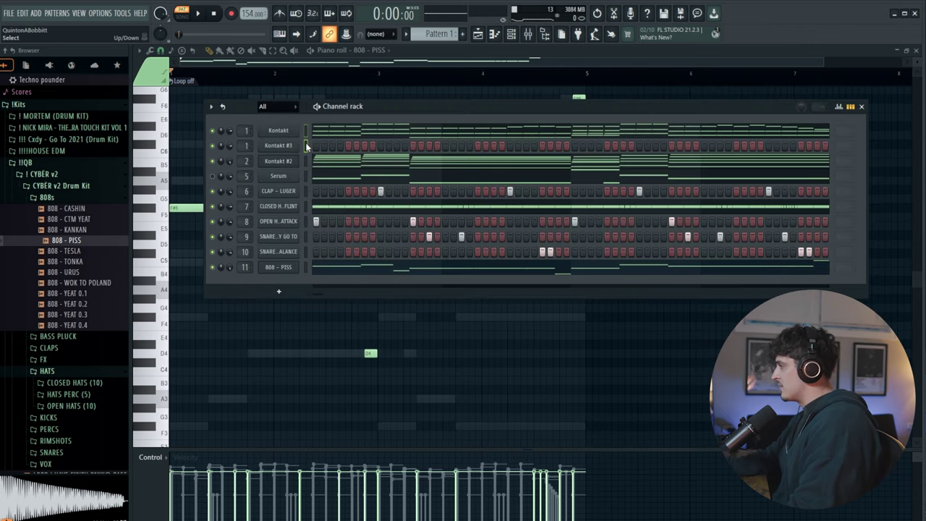
left_click(307, 147)
Step: Solo Kontakt #3 and switch its Electric Sunburst Deluxe instrument to the Muted articulation
right_click(212, 145)
left_click(282, 150)
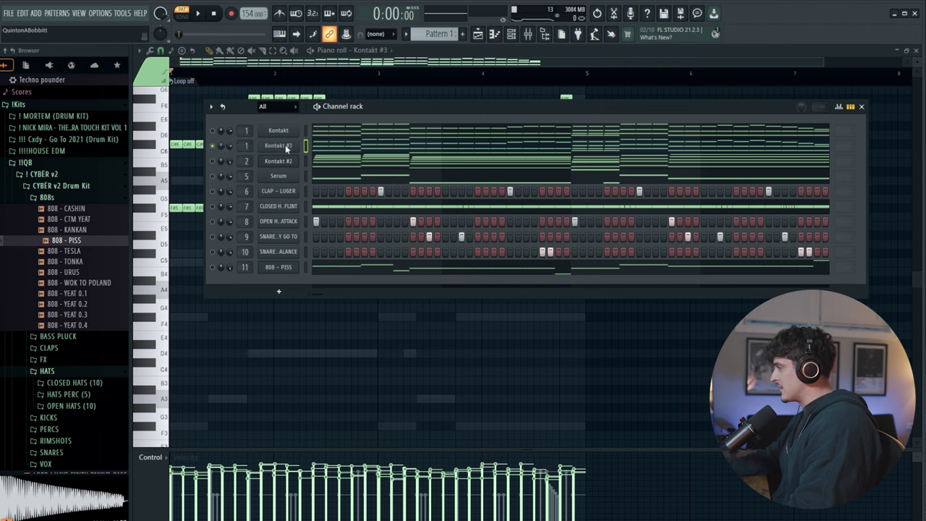
left_click(291, 149)
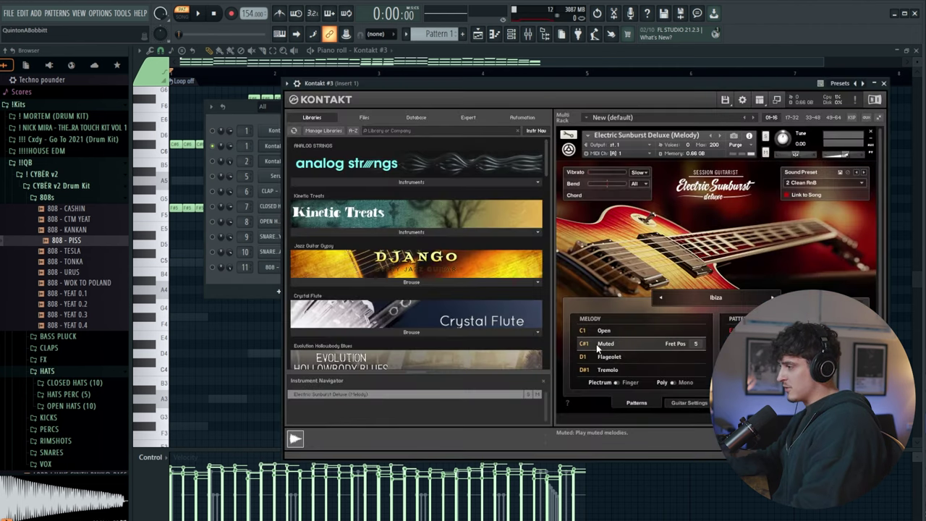
left_click(884, 84)
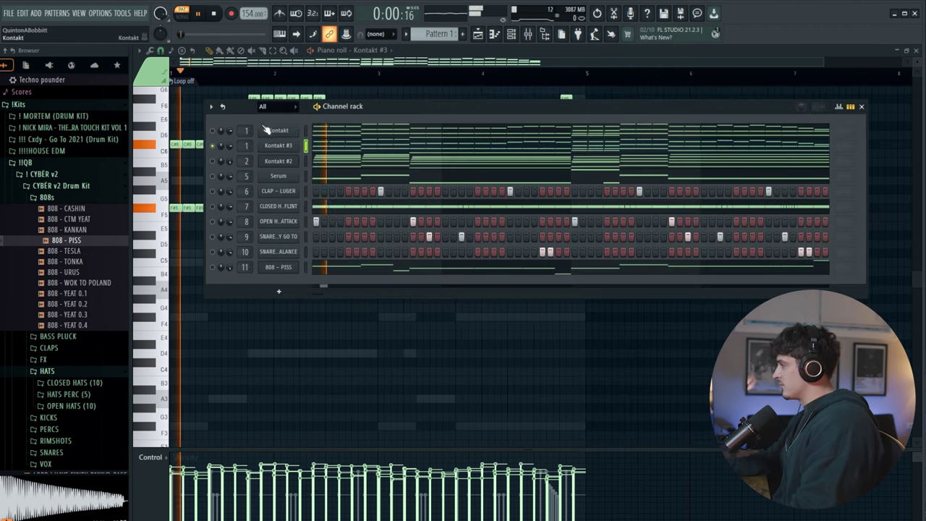
Step: Unmute Serum and load Decapitator on the bass mixer track with Punish on and an output trim of -7.2 dB
left_click(213, 176)
left_click_drag(231, 176, 231, 174)
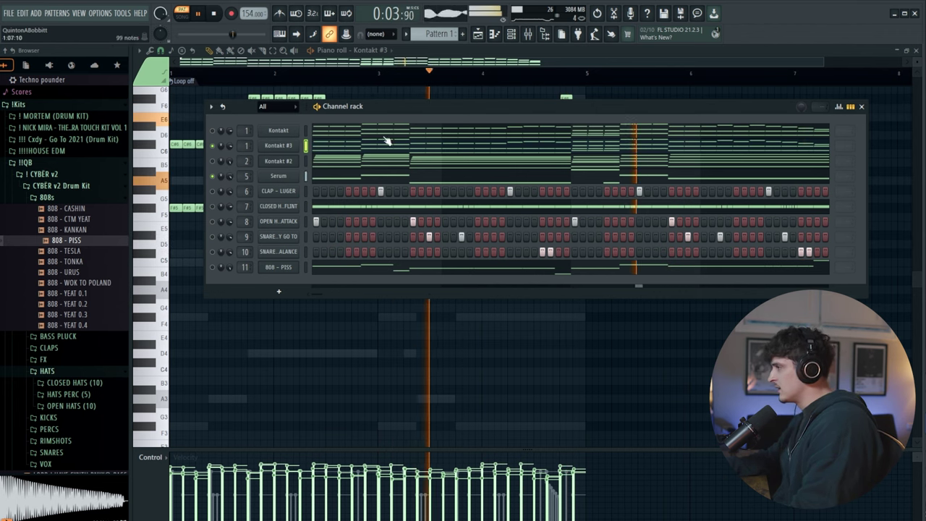
left_click(529, 35)
left_click(396, 167)
left_click(828, 120)
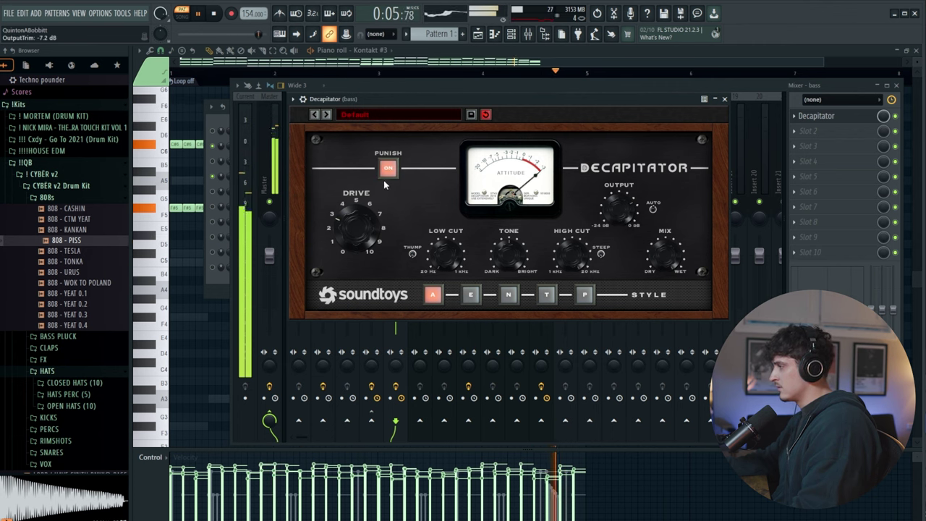
Step: Split Pattern 1 by channel and lay the separate patterns on playlist tracks 1 to 10 from bar 1
right_click(172, 88)
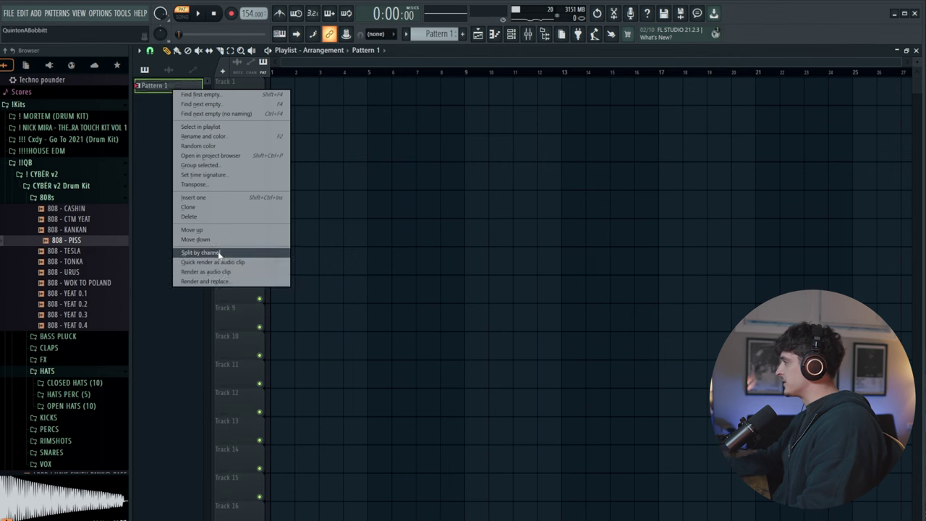
left_click(217, 253)
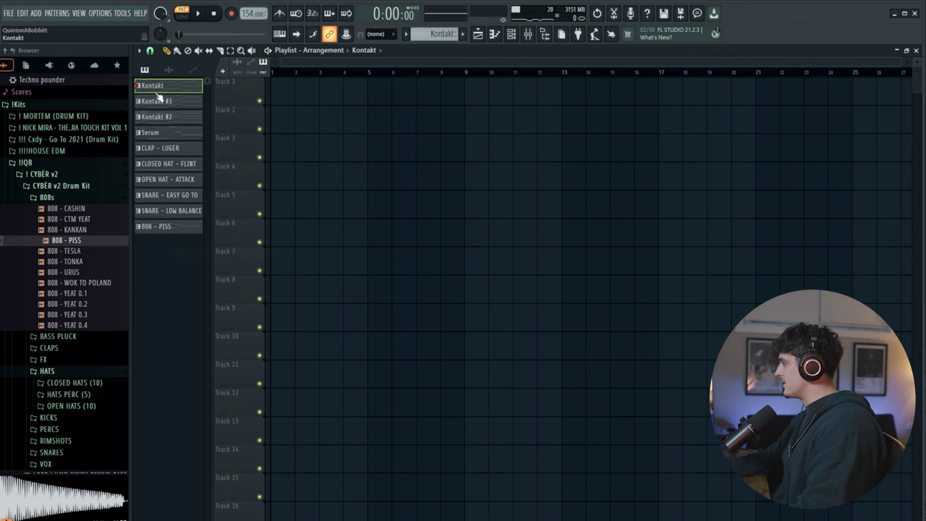
left_click_drag(148, 94, 281, 95)
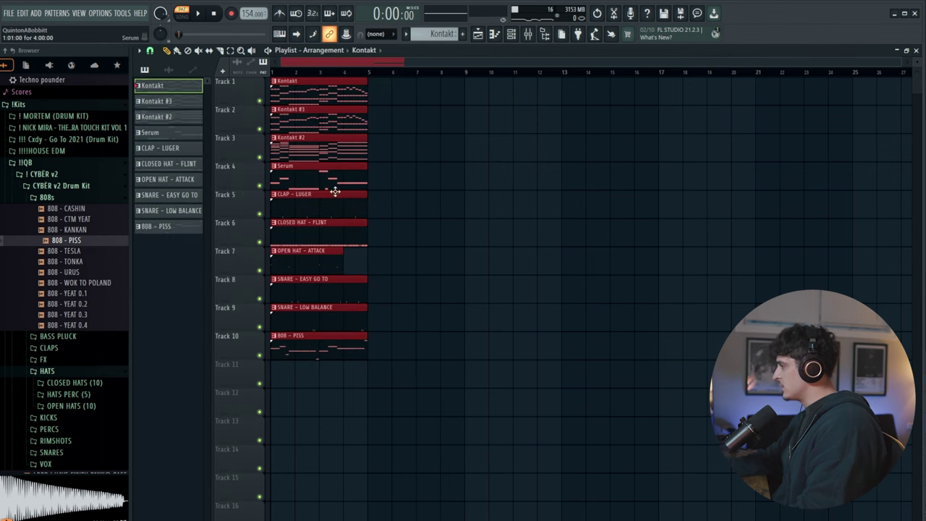
Step: Duplicate the ten pattern clips four times along the playlist up to bar 21
key("ctrl+b")
key("ctrl+b")
key("ctrl+b")
key("ctrl+b")
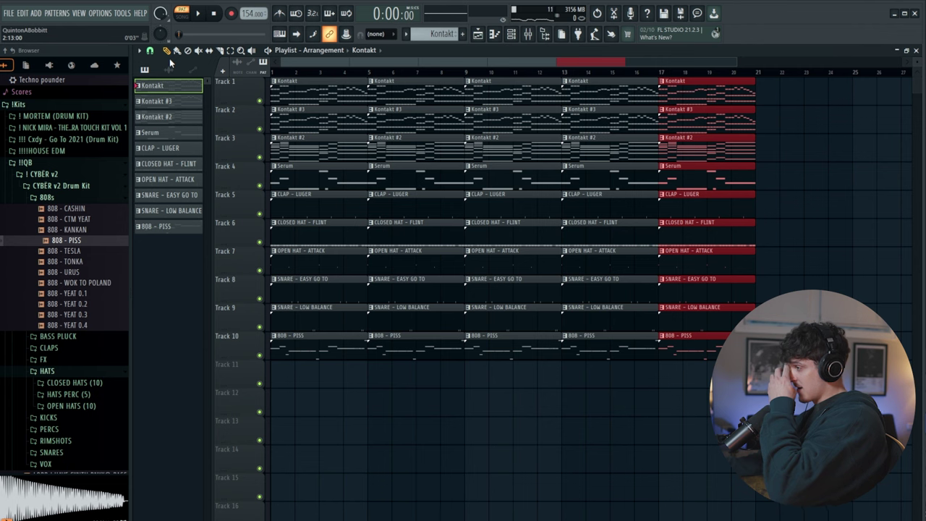
Step: Play the arrangement in song mode and open the SPL1TMIND clip's channel settings on track 5
key("space")
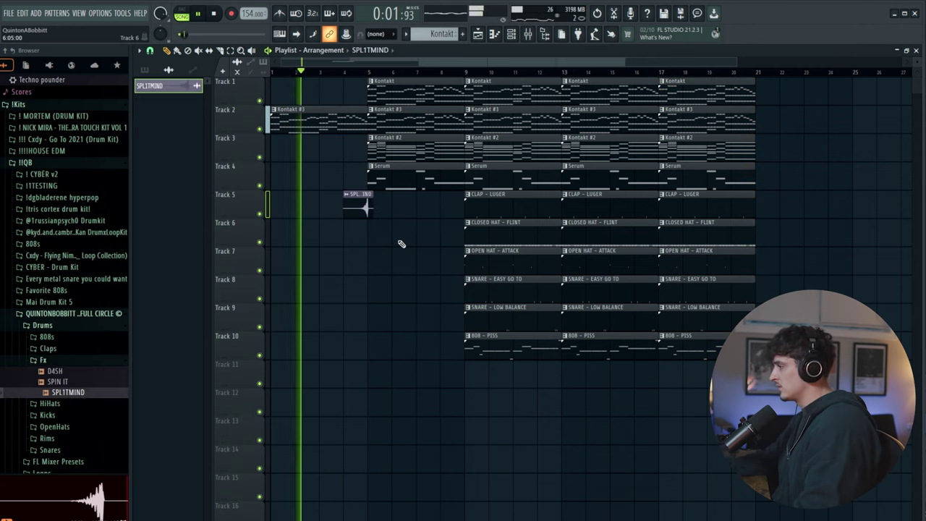
double_click(357, 212)
left_click(451, 161)
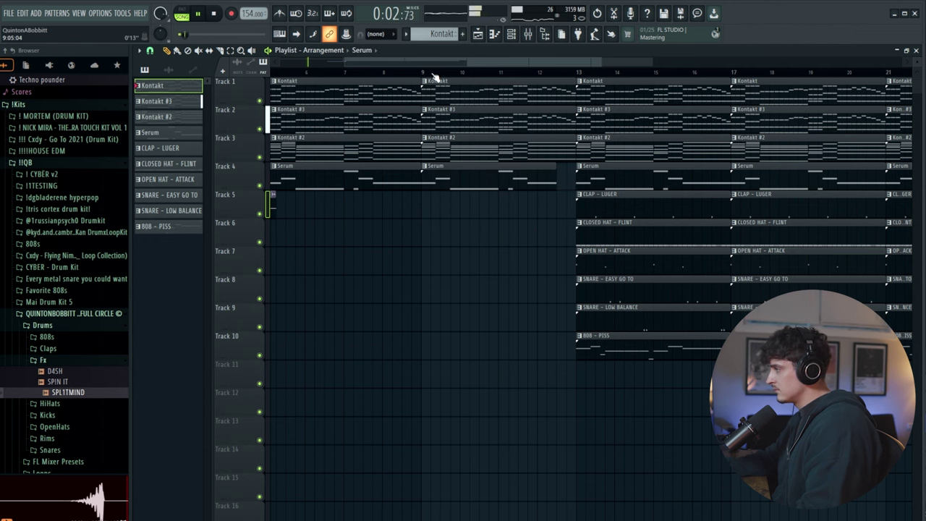
Step: Select the clips of the drum section and shift them so the drums and 808 start at bar 17
scroll(435, 75, "down", 3)
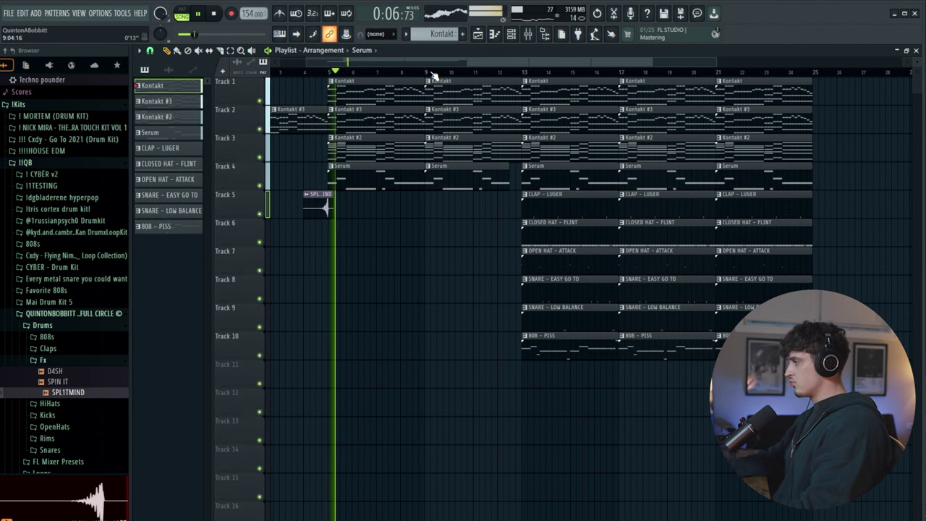
scroll(536, 75, "up", 1)
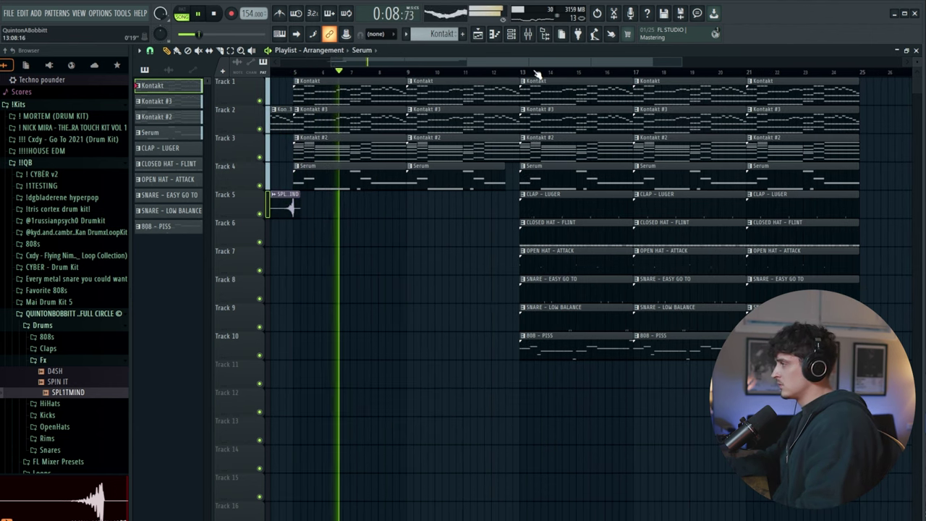
scroll(537, 74, "down", 3)
left_click_drag(824, 445, 480, 101)
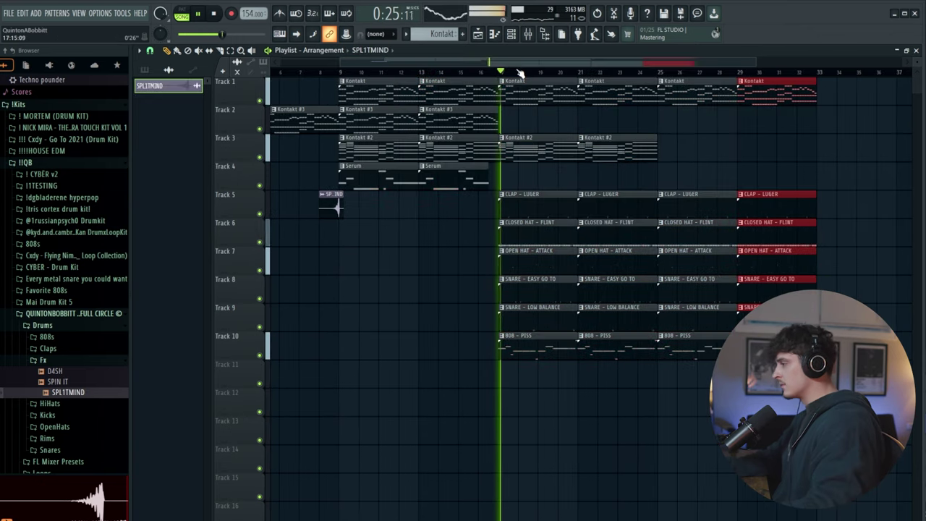
Step: Play through the drop at bar 17 and examine the clips where the drums and 808 enter
scroll(507, 75, "up", 3)
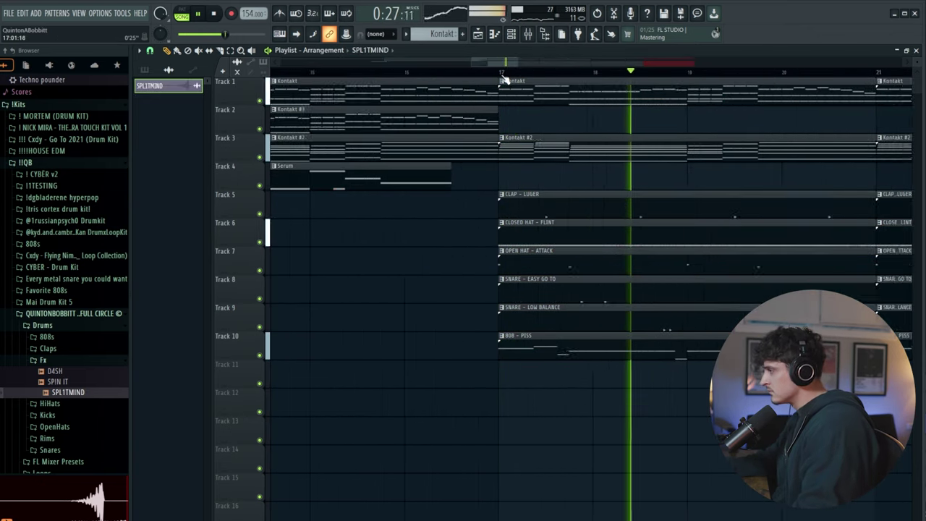
scroll(506, 76, "up", 3)
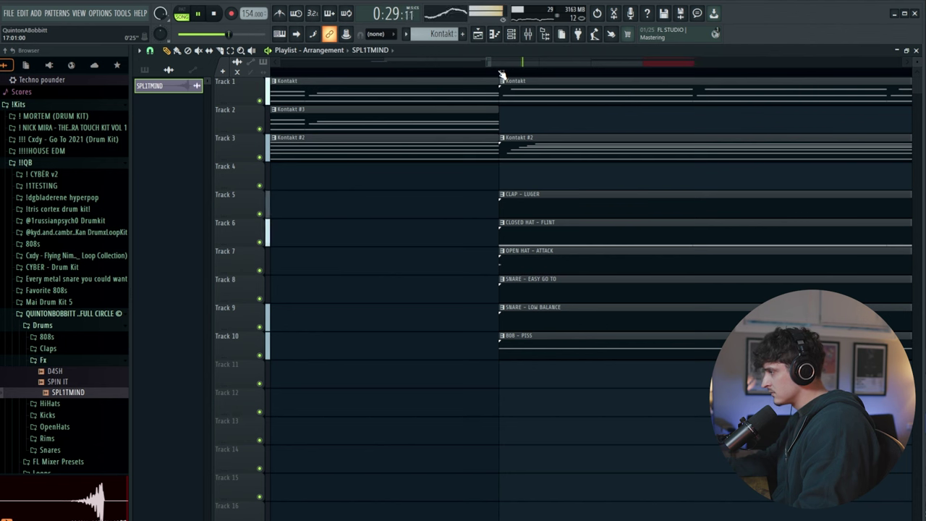
scroll(501, 76, "down", 6)
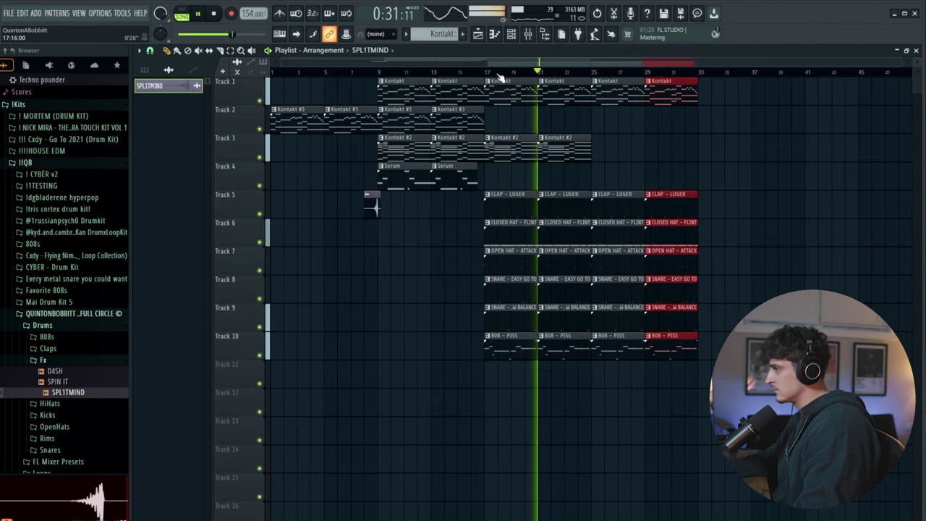
key("space")
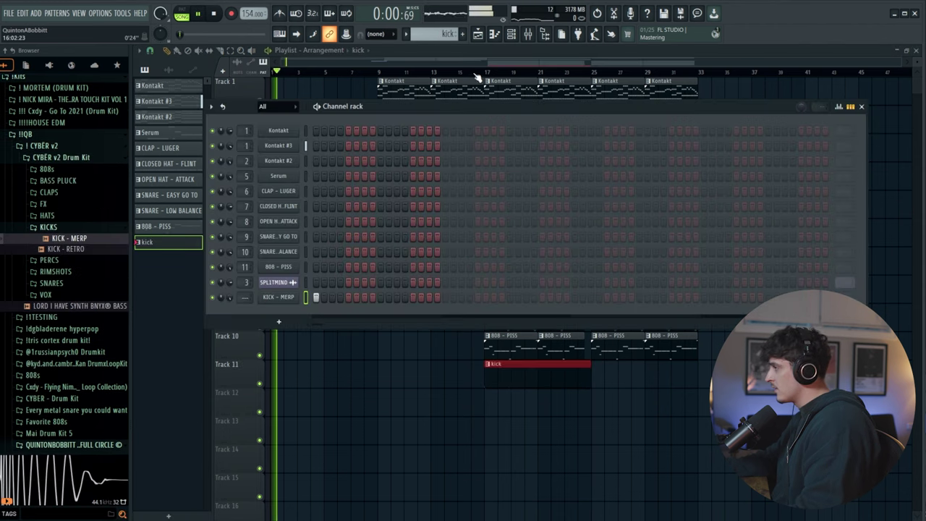
Step: Play the arrangement from bar 17 and add KICK - MERP hits on steps 7, 15, 29 and 33 of the kick pattern
left_click(489, 74)
left_click(513, 34)
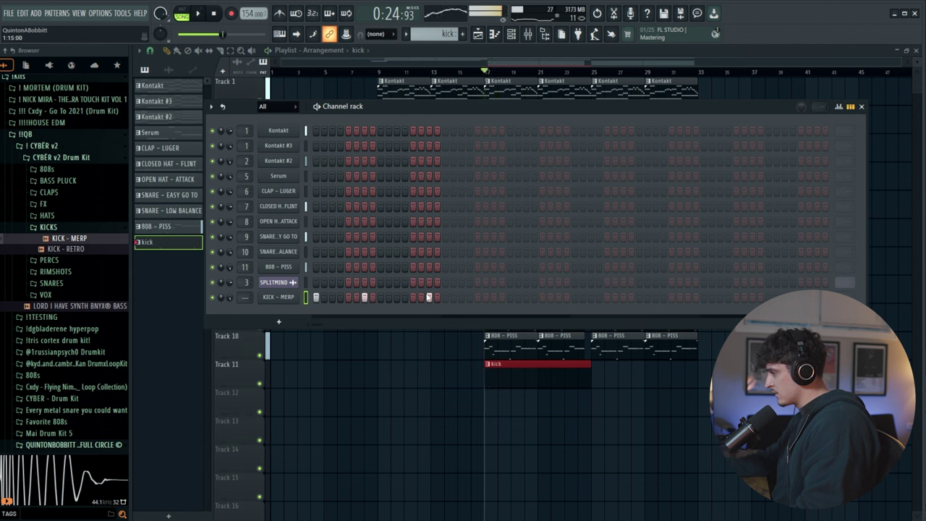
left_click(461, 297)
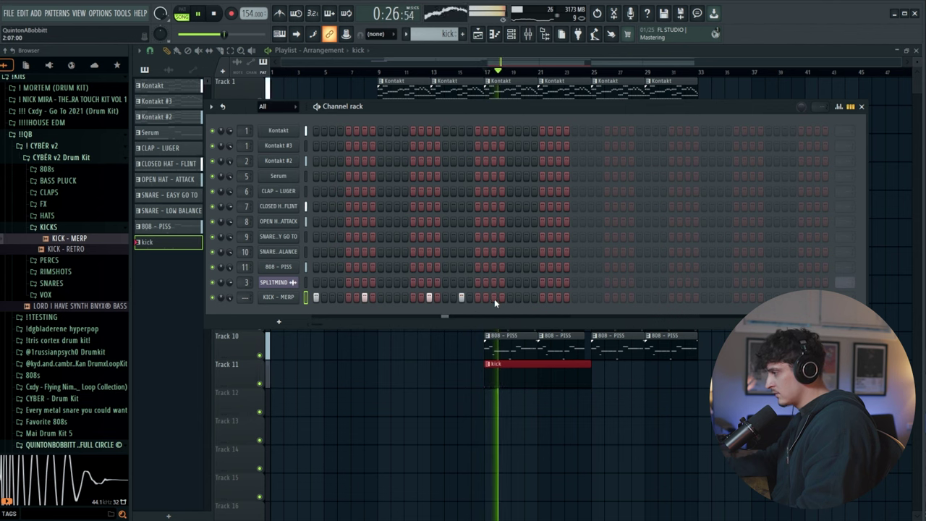
key("space")
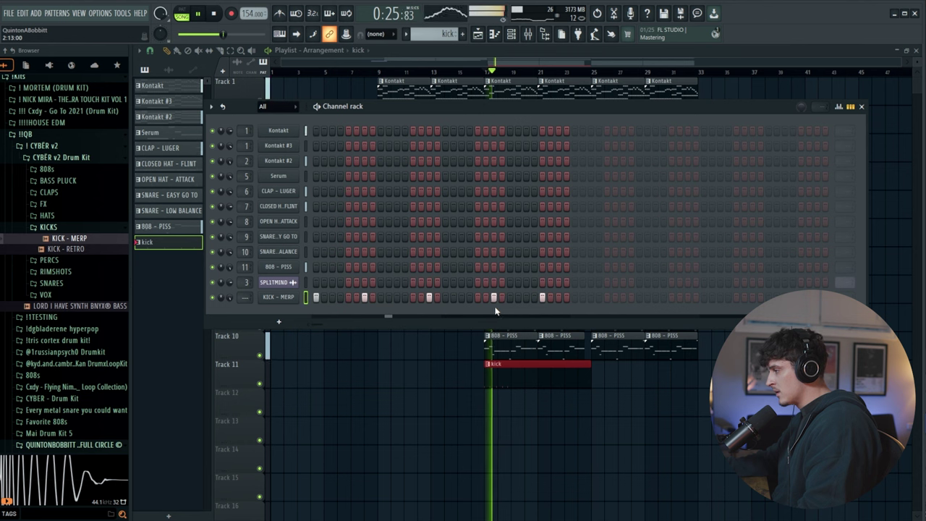
left_click(576, 298)
key("space")
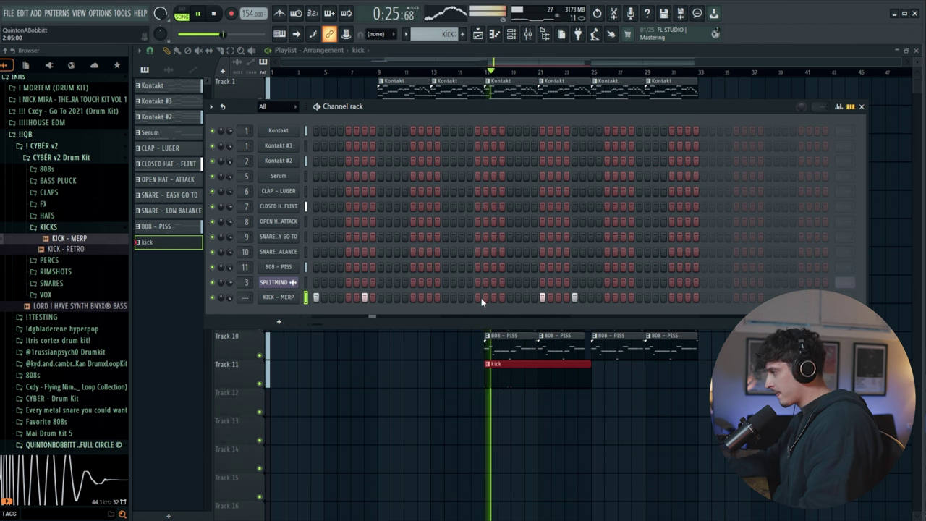
Step: Place kick hits on steps 15 and 21 and extend the pattern with hits on steps 39, 45 and beyond
key("ctrl+z")
left_click(429, 299)
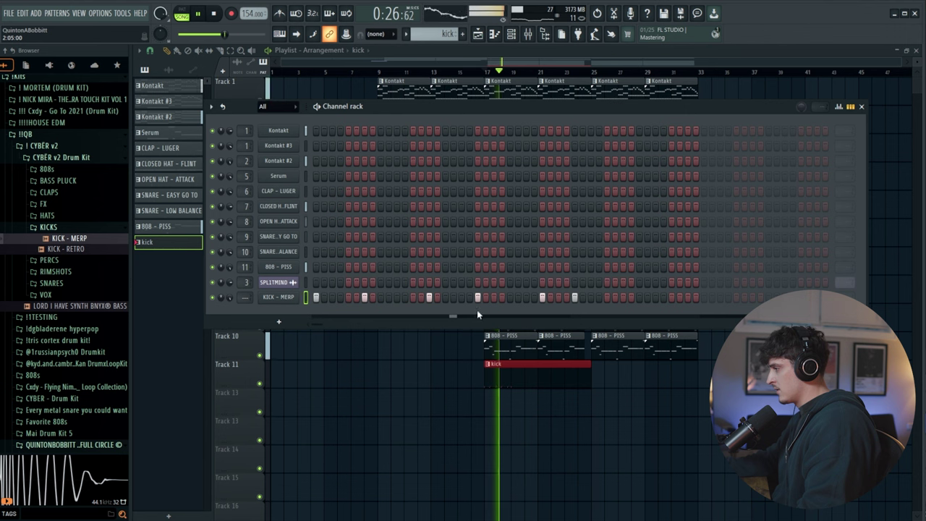
left_click(624, 296)
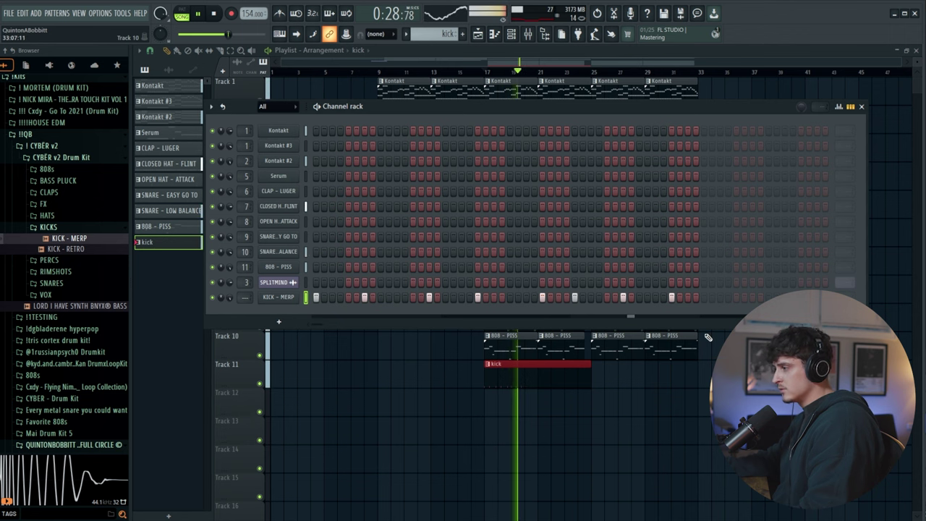
left_click(720, 297)
right_click(721, 298)
left_click(737, 297)
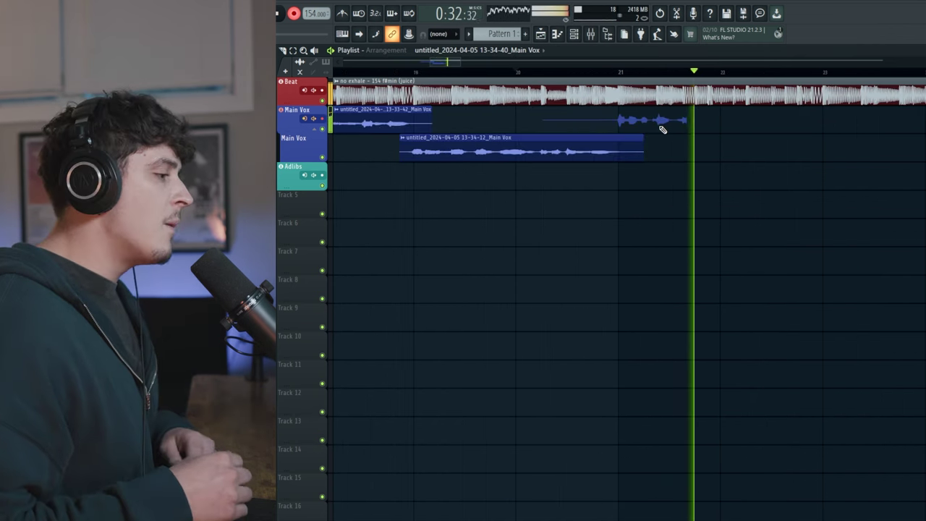
scroll(647, 74, "down", 3)
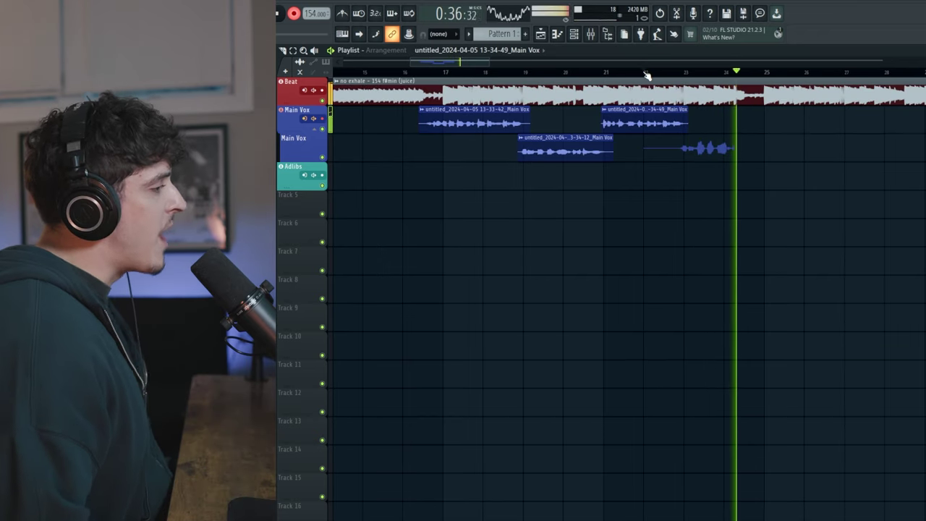
scroll(645, 77, "down", 2)
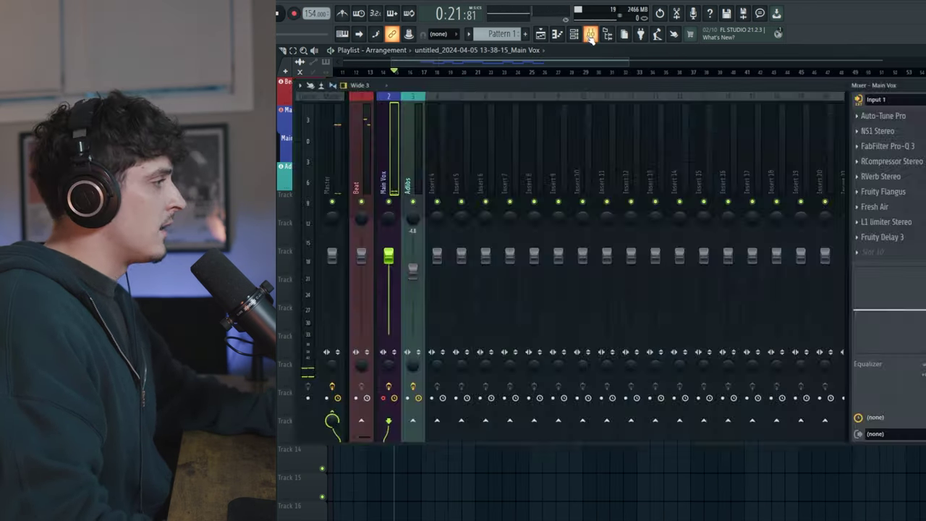
Step: Examine the effect chain and the Auto-Tune Pro key and retune settings on the Adlibs mixer channel
left_click(590, 34)
left_click(591, 34)
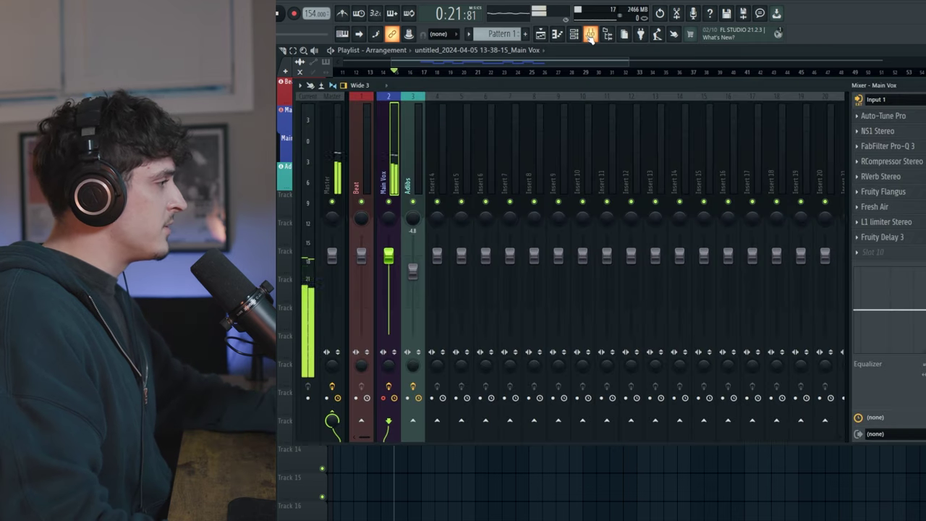
left_click(417, 183)
left_click(860, 116)
left_click(870, 138)
left_click(397, 186)
left_click(858, 117)
left_click_drag(888, 176, 413, 200)
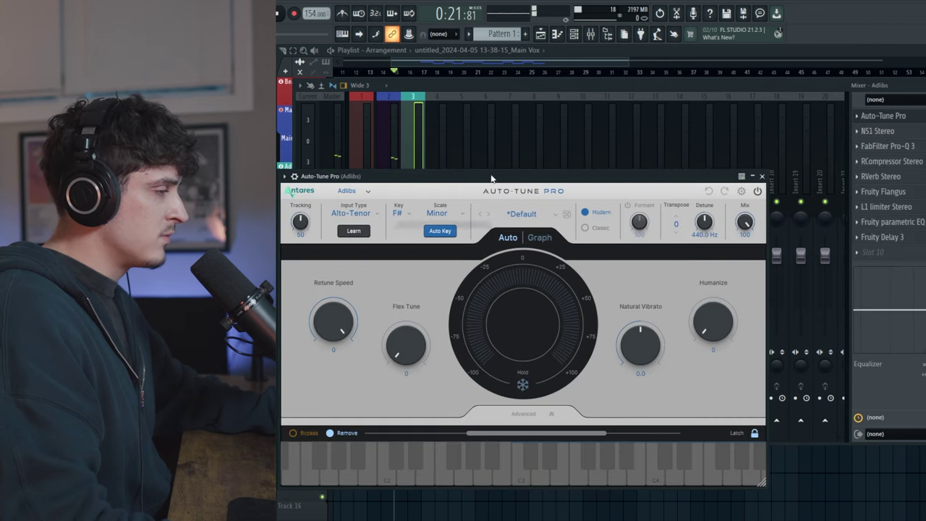
left_click(763, 177)
Step: Disarm recording on the Main Vox track, arm the Adlibs track and check its channel in the mixer
left_click(463, 51)
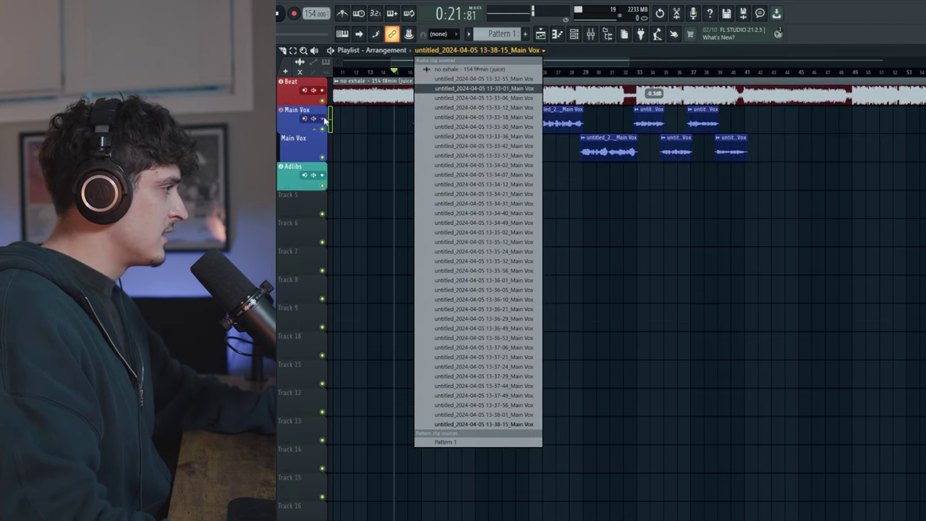
left_click(322, 119)
left_click(322, 176)
left_click(337, 203)
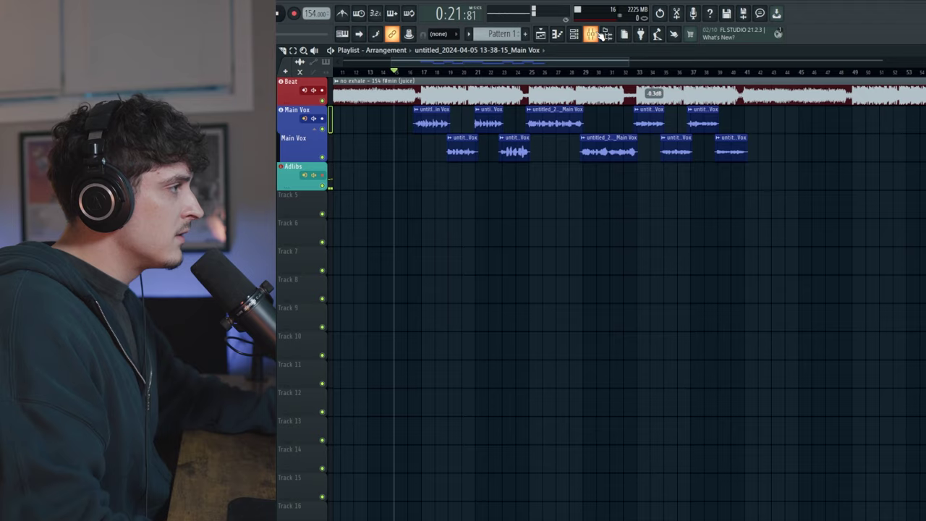
left_click(594, 34)
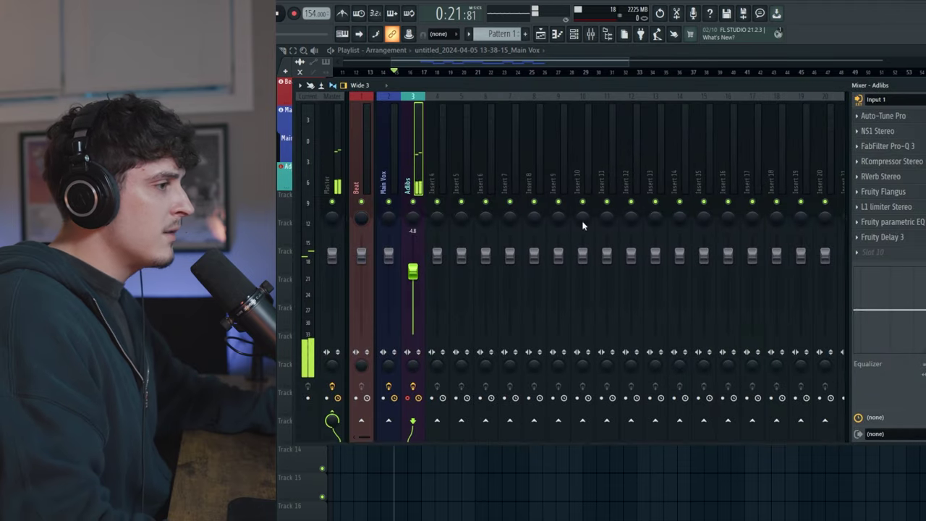
left_click(907, 209)
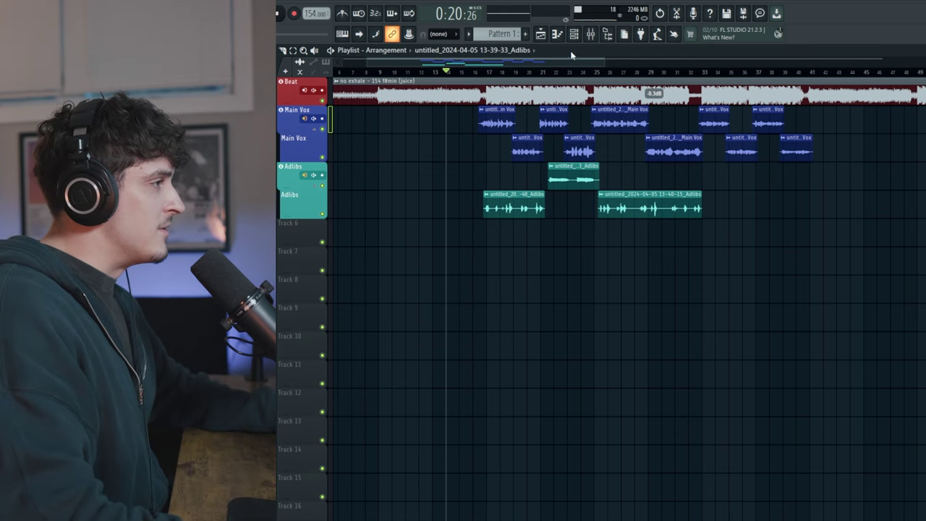
Step: Name mixer insert 4 "dry", colour it drab olive (#8F9F35) and create a playlist track for it
left_click(591, 35)
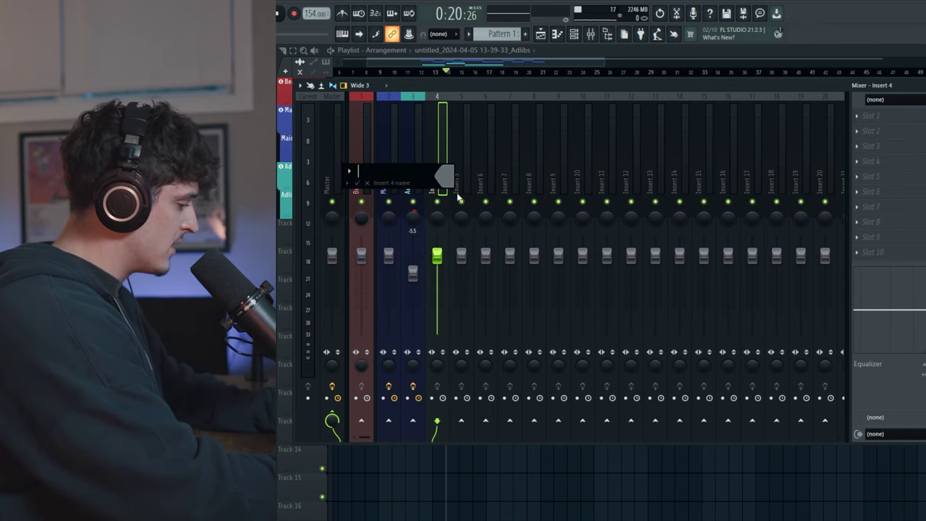
key("Return")
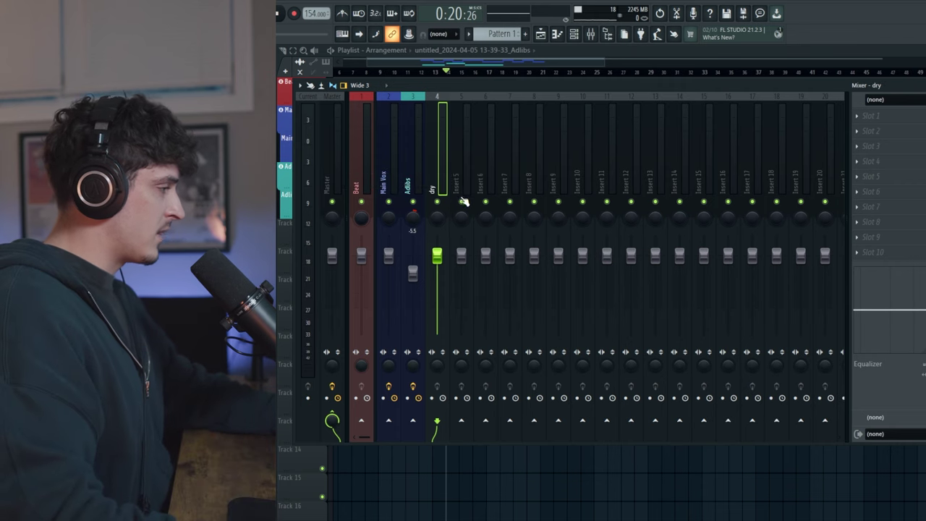
left_click(464, 188)
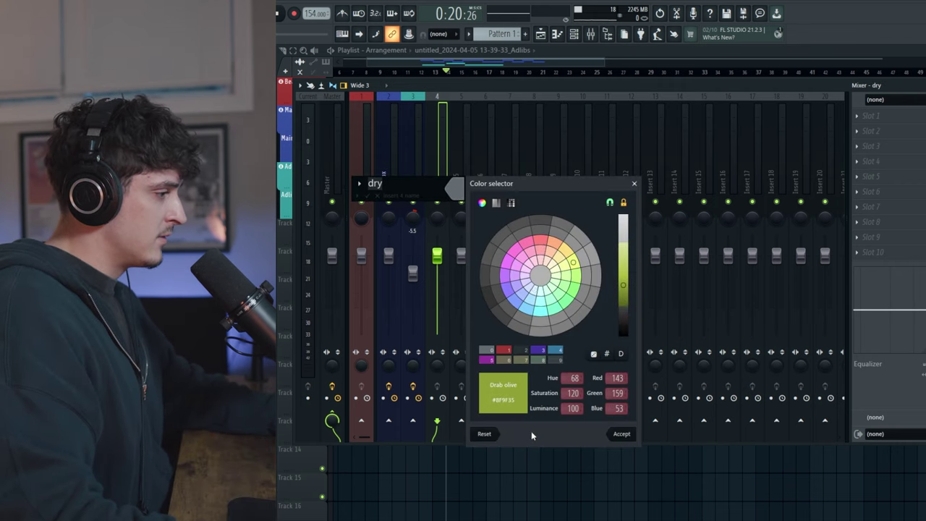
left_click(620, 434)
left_click(368, 196)
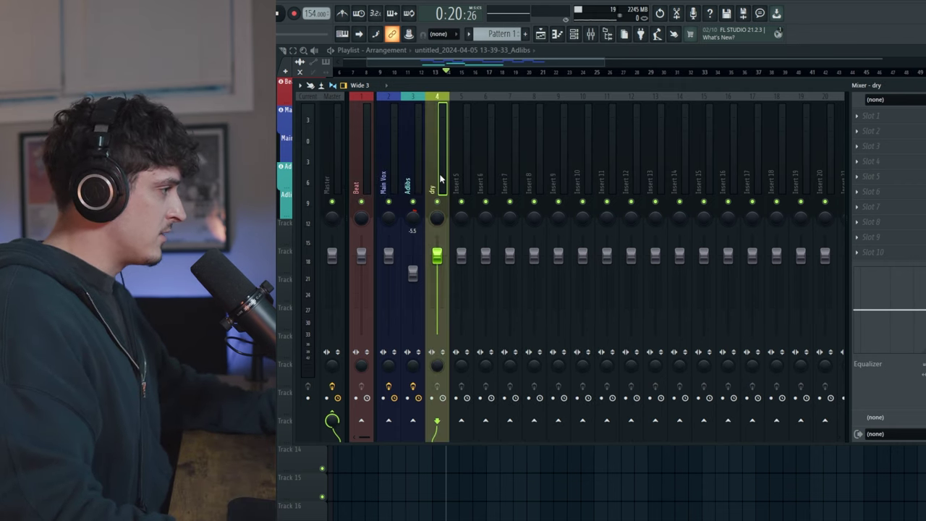
right_click(441, 176)
left_click(489, 133)
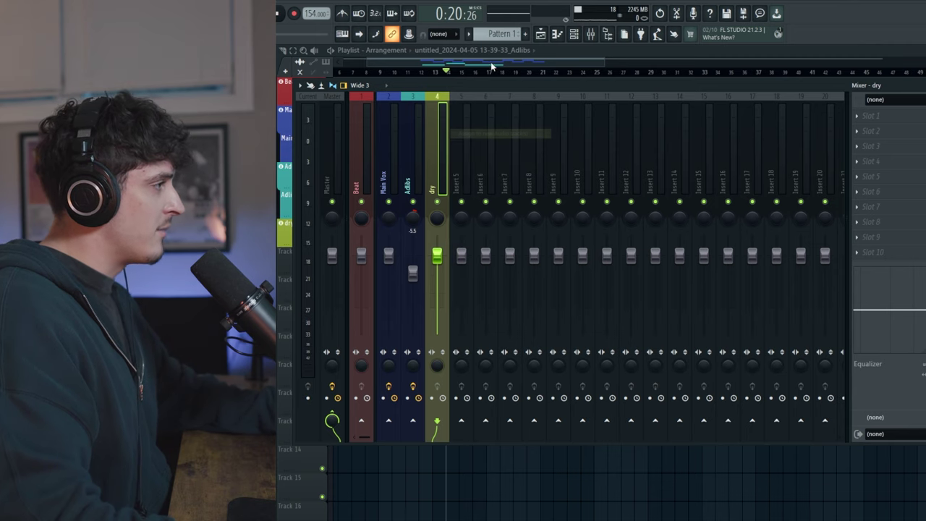
key("F9")
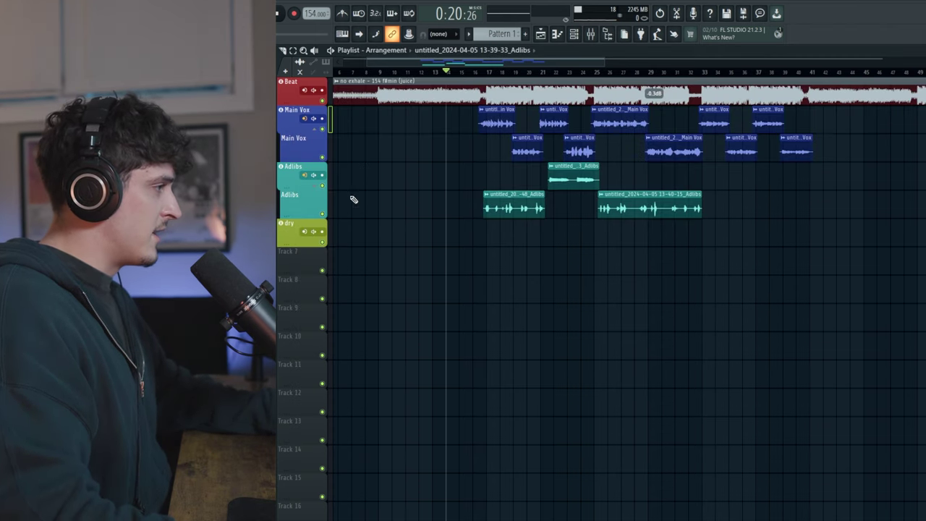
Step: Select all the Main Vox clips, briefly test recording on the dry track, and move the clips onto the two dry tracks
left_click_drag(452, 134, 817, 160)
left_click(323, 232)
key("space")
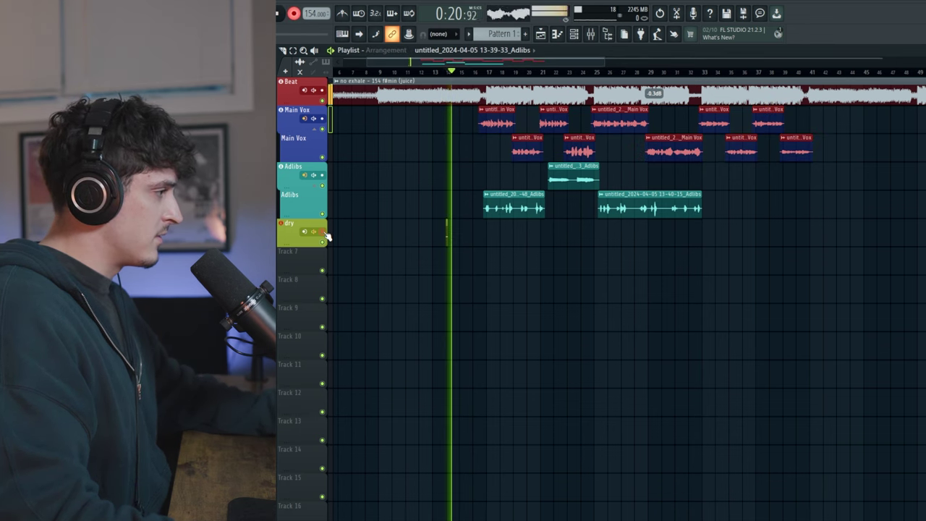
key("space")
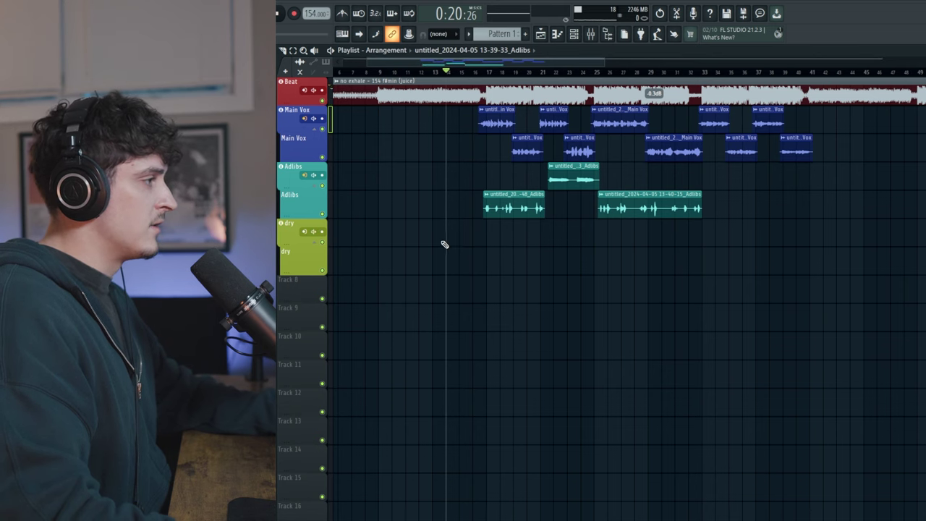
left_click_drag(564, 125, 563, 237)
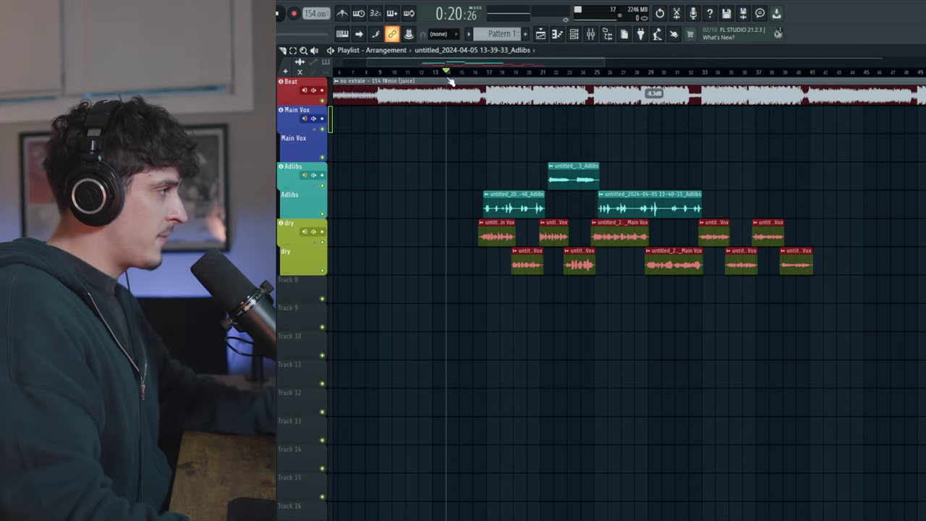
Step: Select bars 13 through 44 of the playlist, solo the dry mixer channel and load NS1 Stereo in its first effect slot
left_click_drag(435, 75, 791, 99)
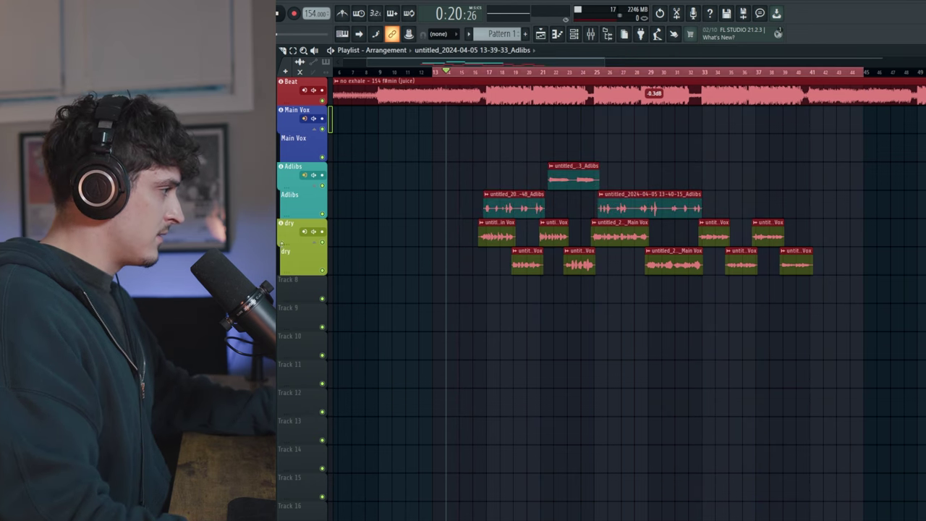
left_click(592, 35)
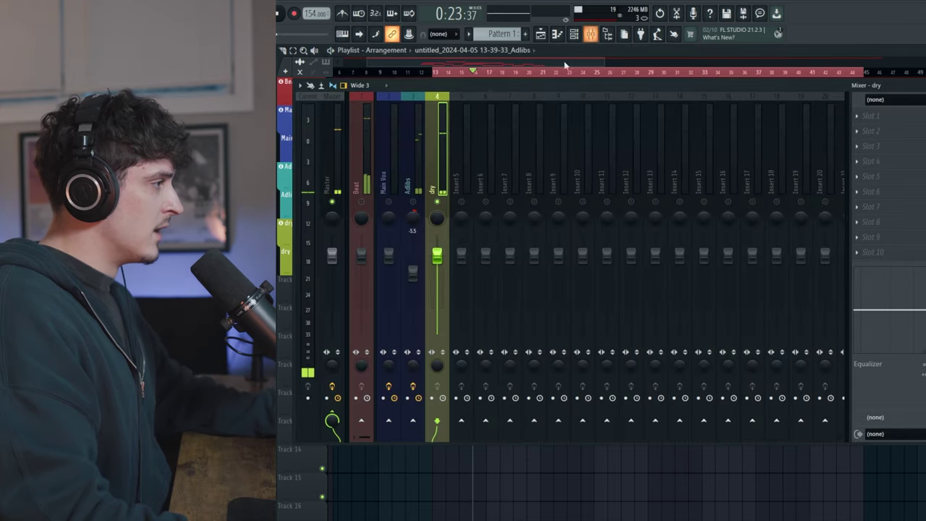
left_click(886, 117)
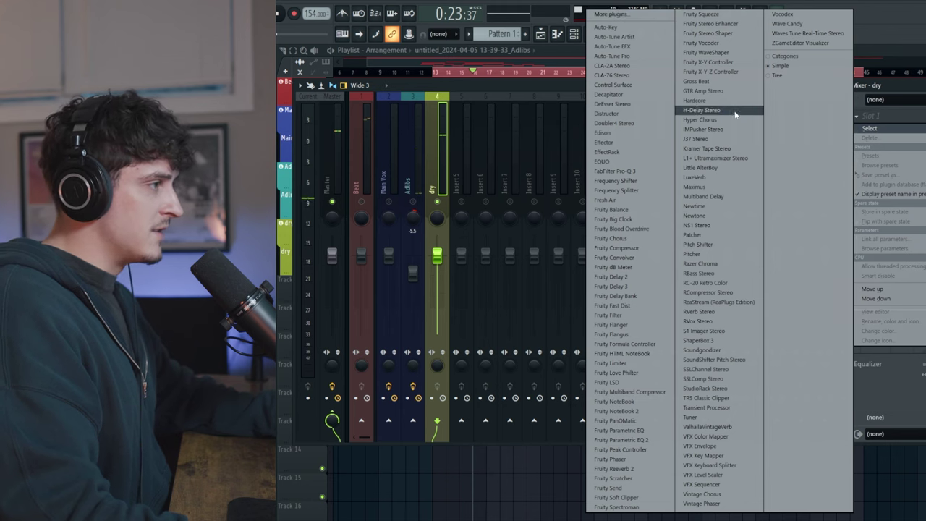
left_click(733, 227)
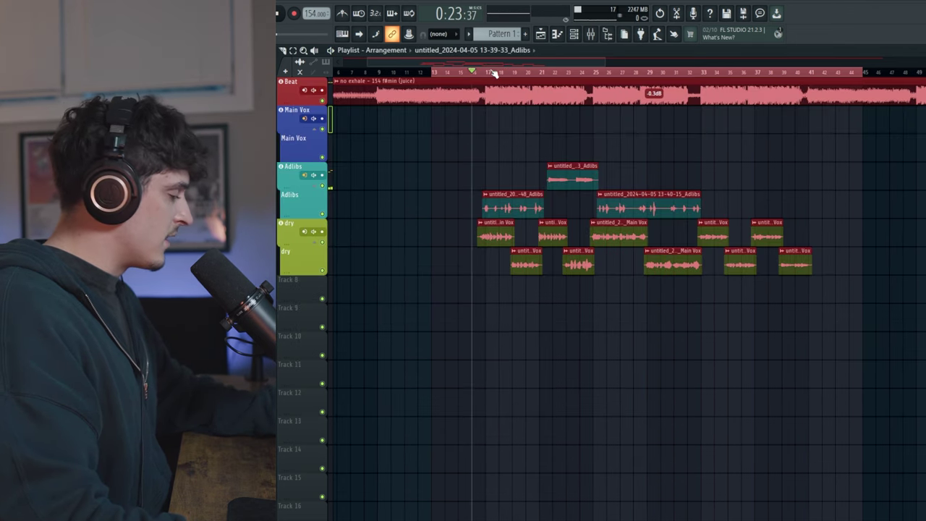
Step: Export the selected dry vocals as "above - main vox dry.mp3" and locate the file in the above folder
key("ctrl+r")
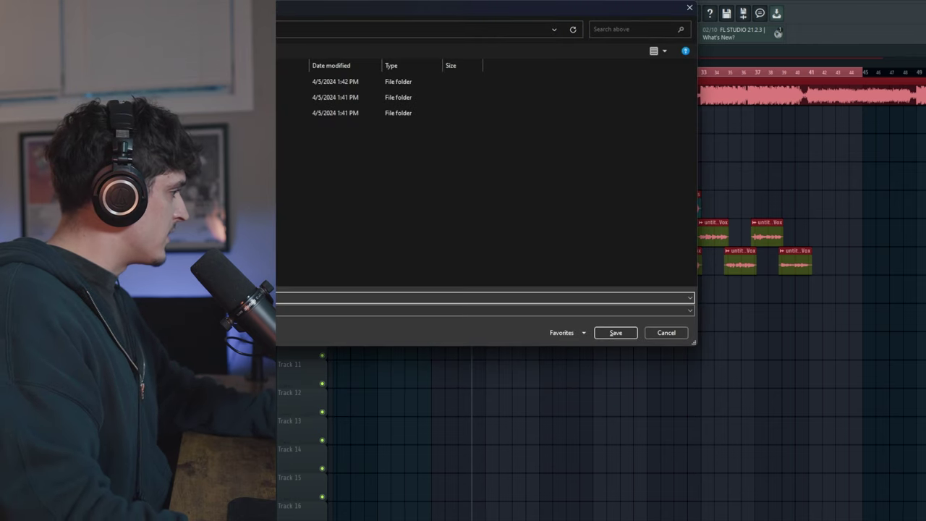
key("Return")
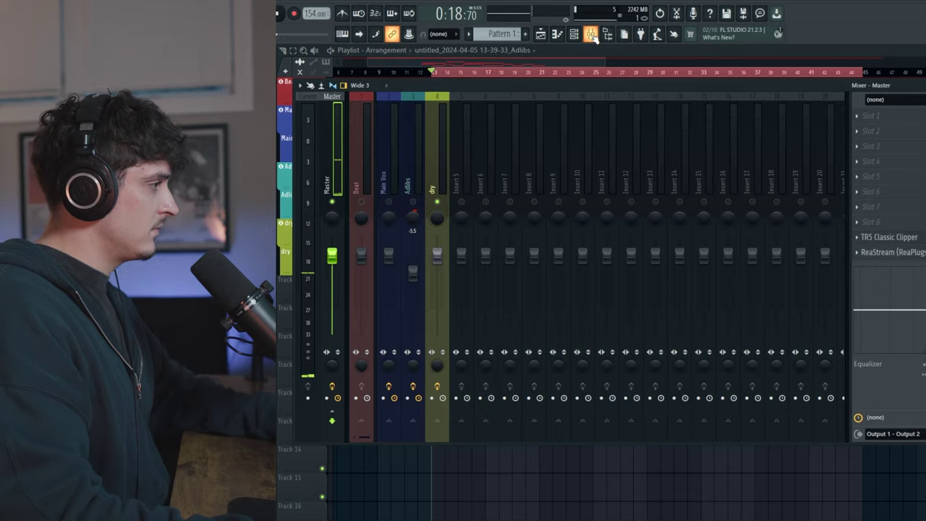
left_click(593, 38)
key("alt+Tab")
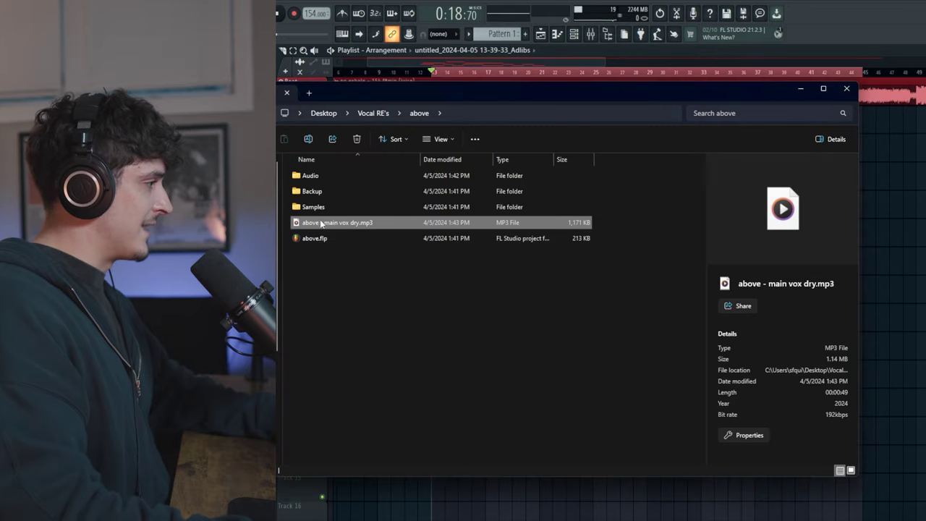
Step: Switch to Chrome, open the RVC_V2_Huggingface_Version space and download the Juice WRLD voice model under the name "juice"
right_click(482, 520)
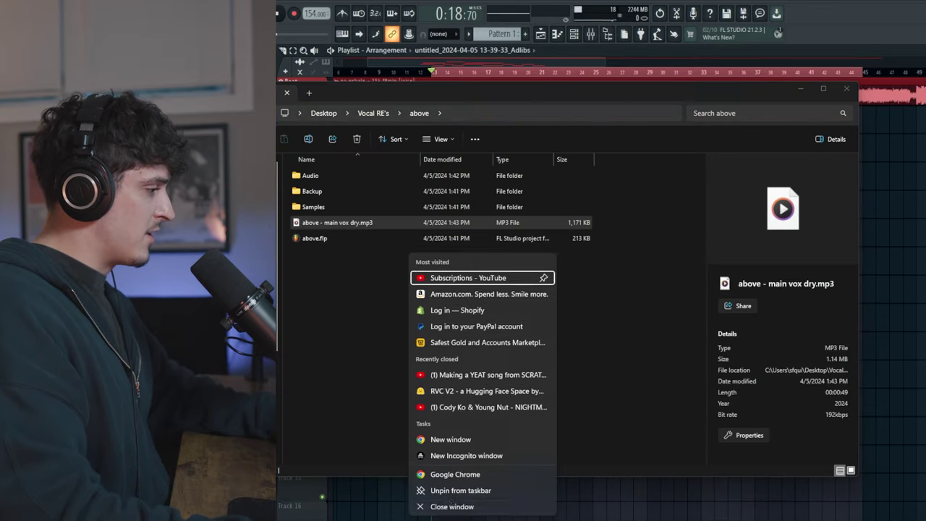
left_click(443, 474)
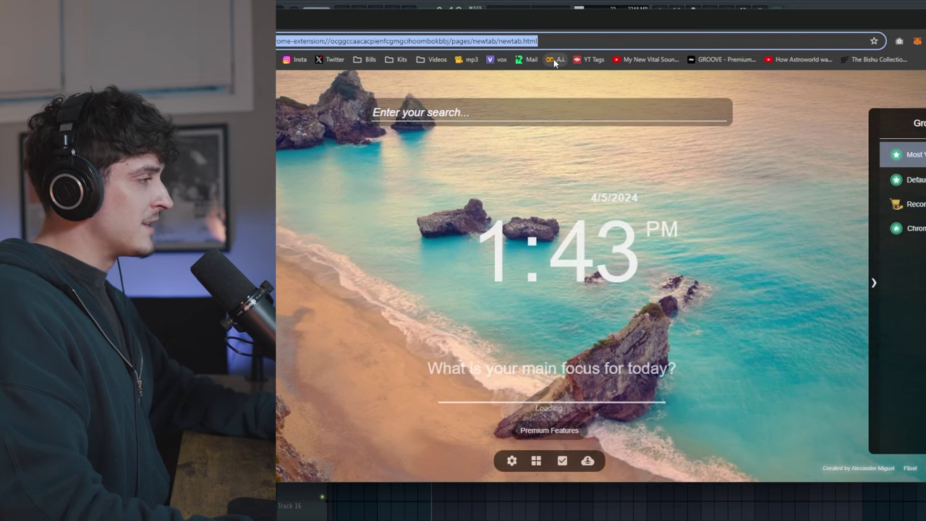
left_click(551, 61)
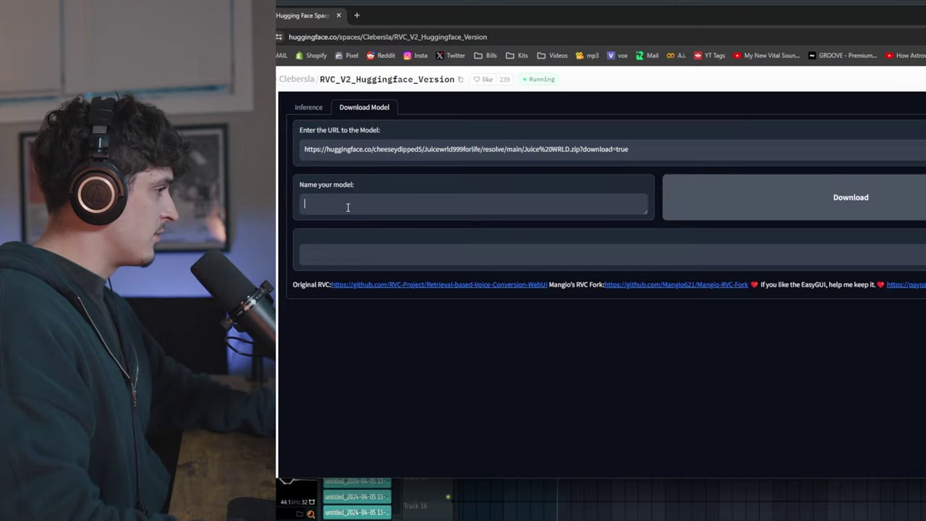
type("juice")
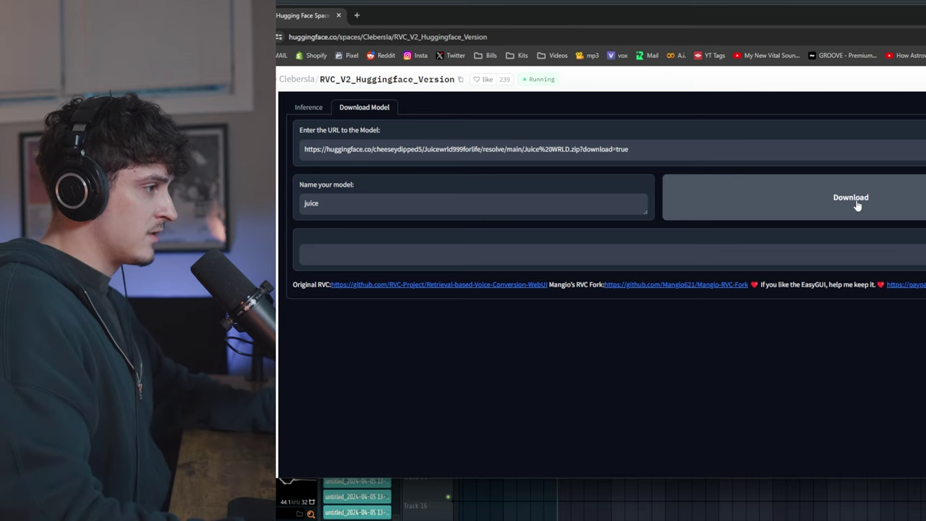
left_click(857, 206)
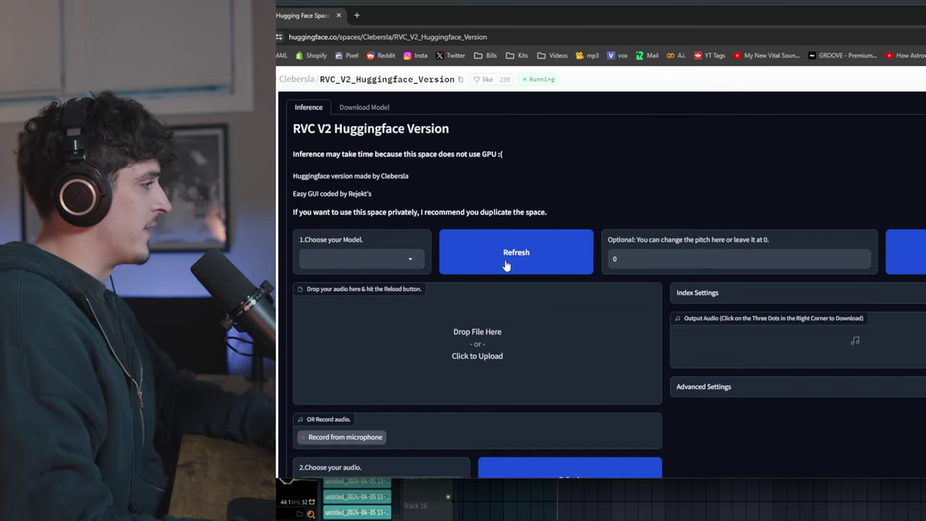
Step: Choose the juice.pth model for inference and upload "above - main vox dry.mp3" as the input audio
left_click(409, 259)
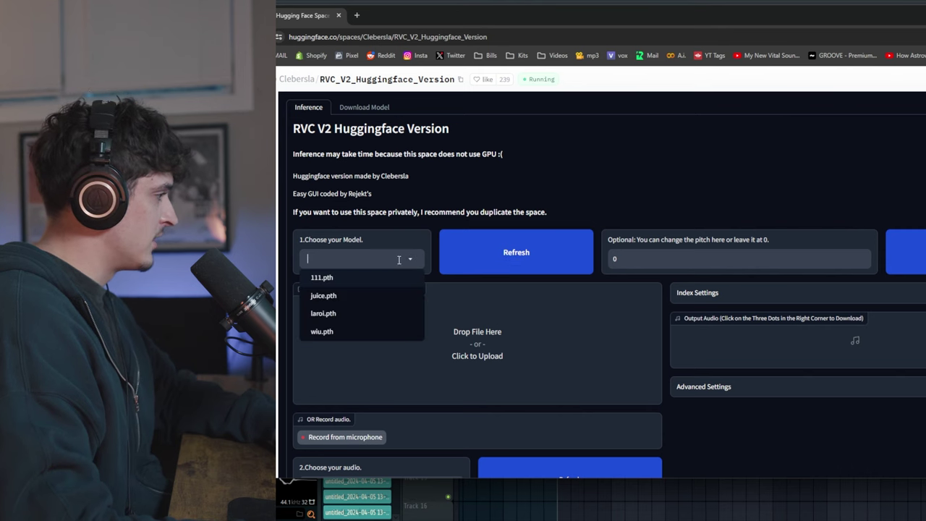
left_click(343, 300)
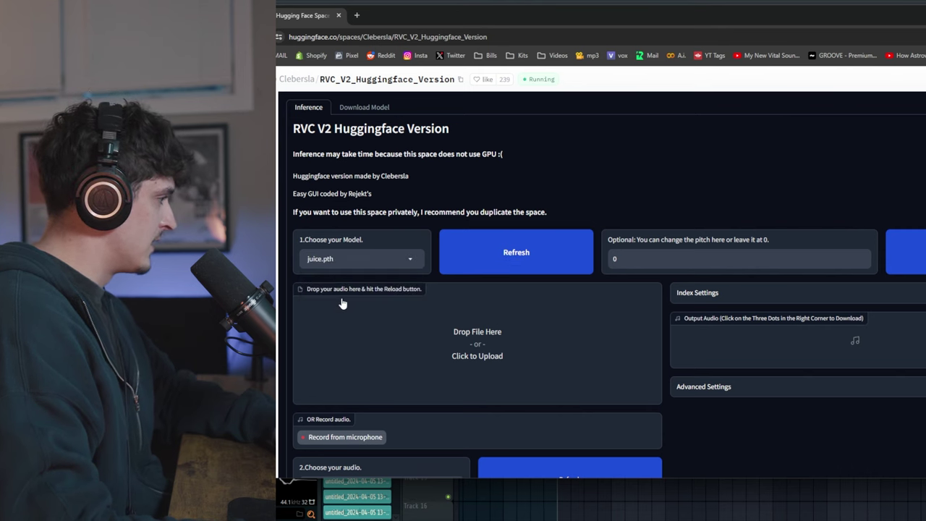
left_click(535, 340)
left_click_drag(474, 93, 689, 94)
left_click_drag(594, 250, 452, 282)
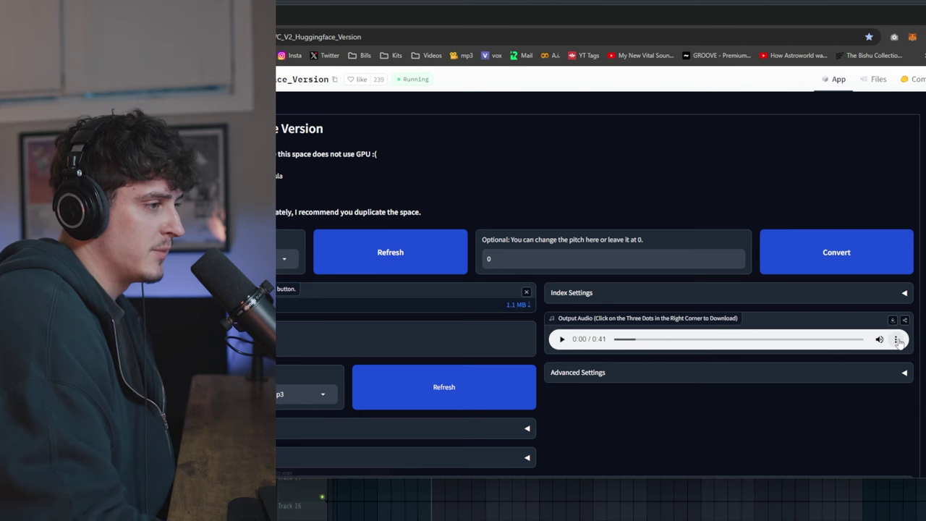
Step: Save the converted output audio as "juice wrld main vox.wav" in the above project folder
left_click(898, 340)
right_click(744, 337)
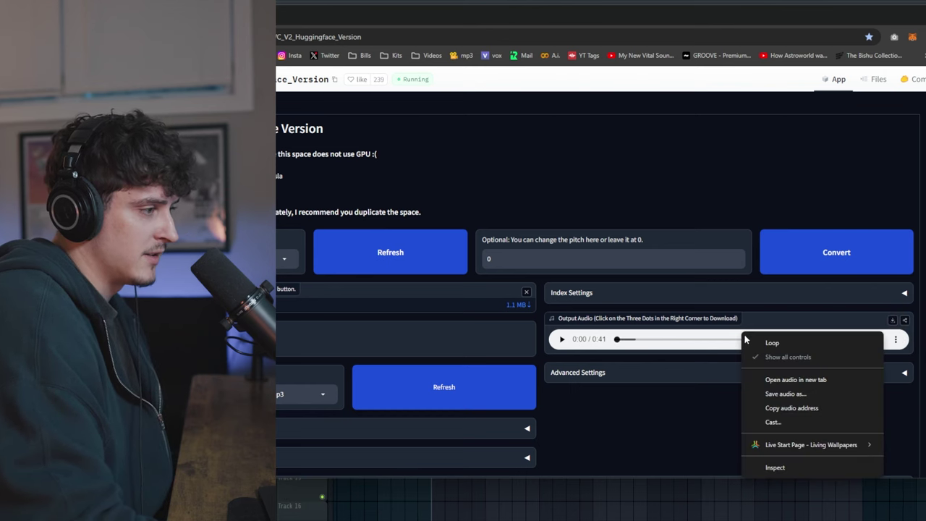
left_click(785, 394)
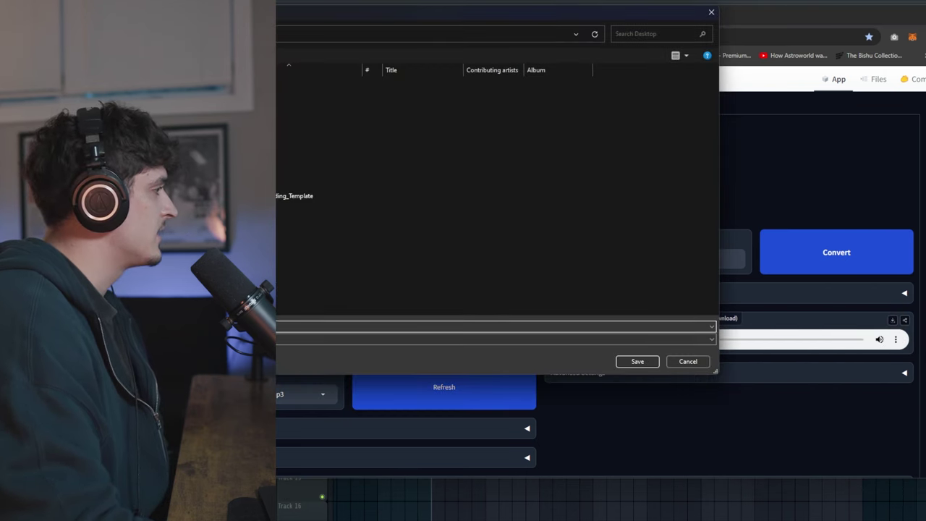
double_click(290, 86)
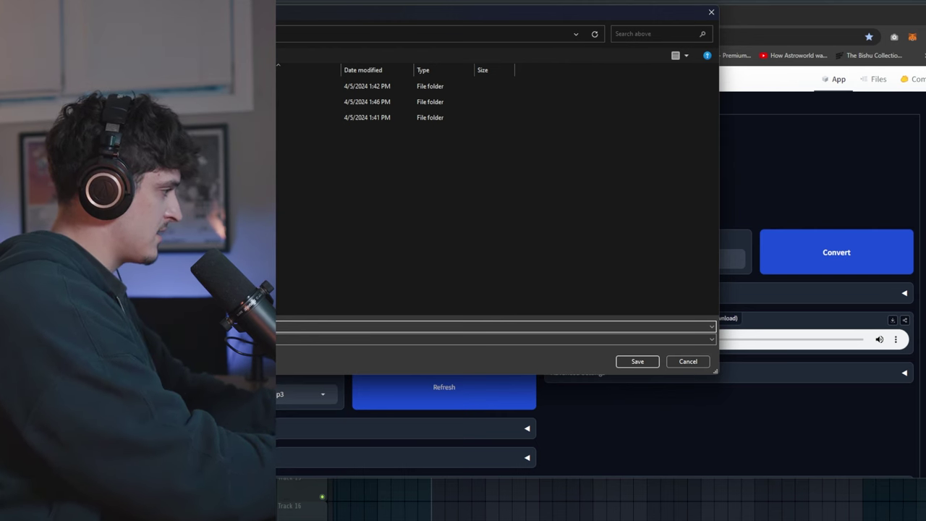
key("Return")
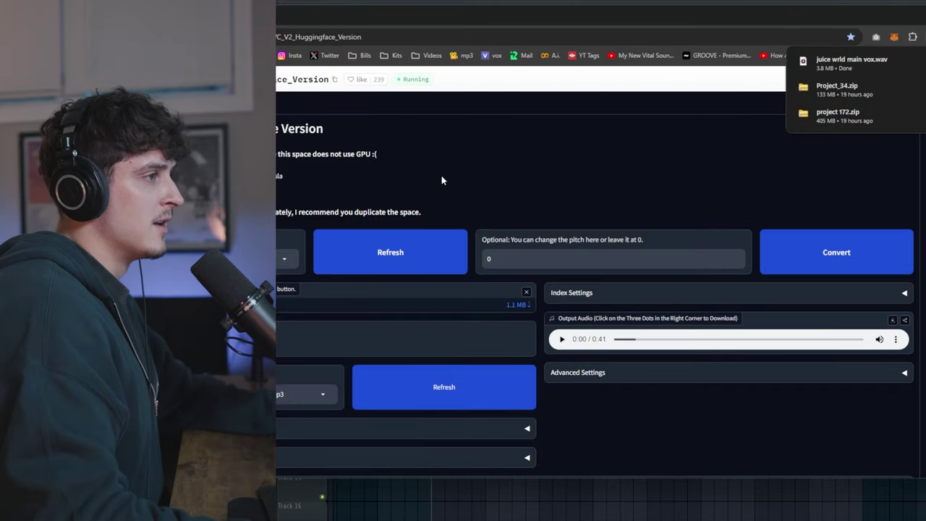
Step: Switch back to FL Studio and import the converted juice main vox audio onto playlist track 9
left_click(527, 482)
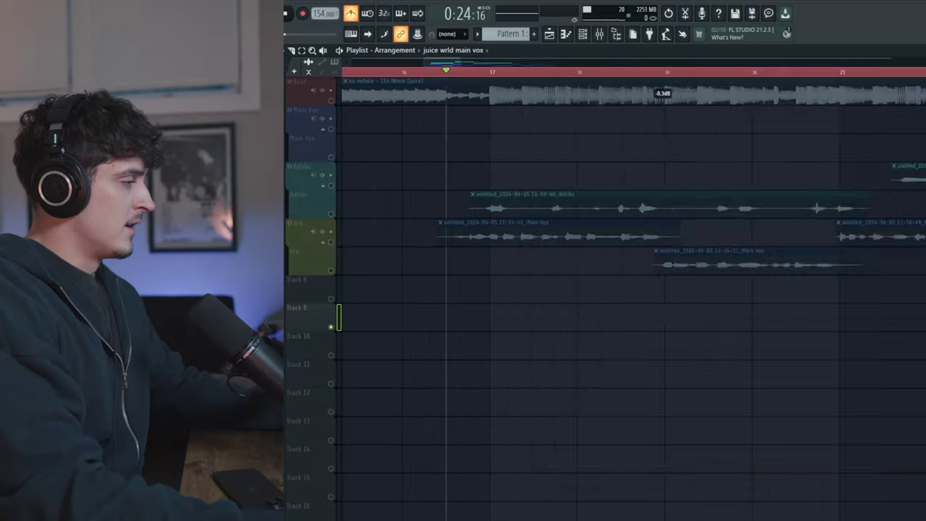
key("alt+Tab")
left_click_drag(697, 248, 415, 331)
scroll(439, 75, "down", 1)
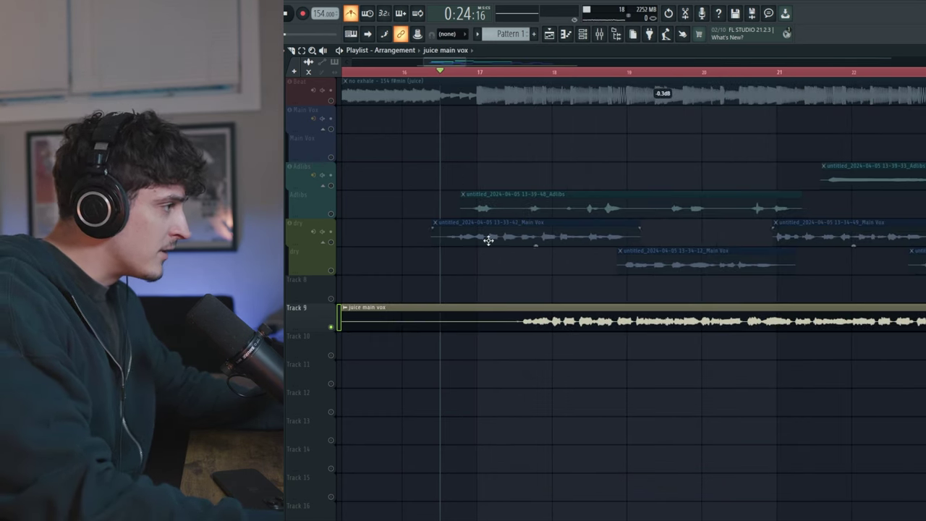
Step: Align the juice main vox clip on track 9 with the original dry vocal waveforms and check the timing by playback
left_click_drag(558, 323, 485, 323)
key("space")
key("space")
scroll(485, 201, "up", 5)
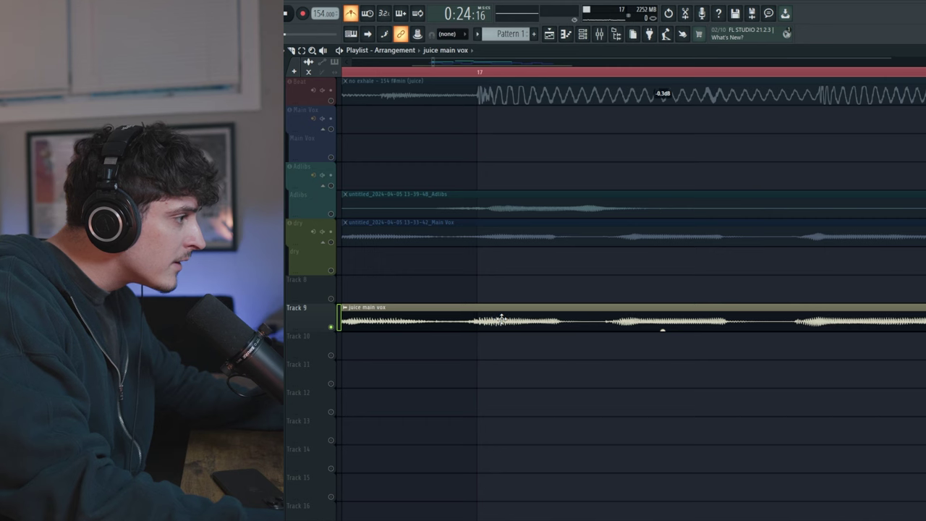
key("space")
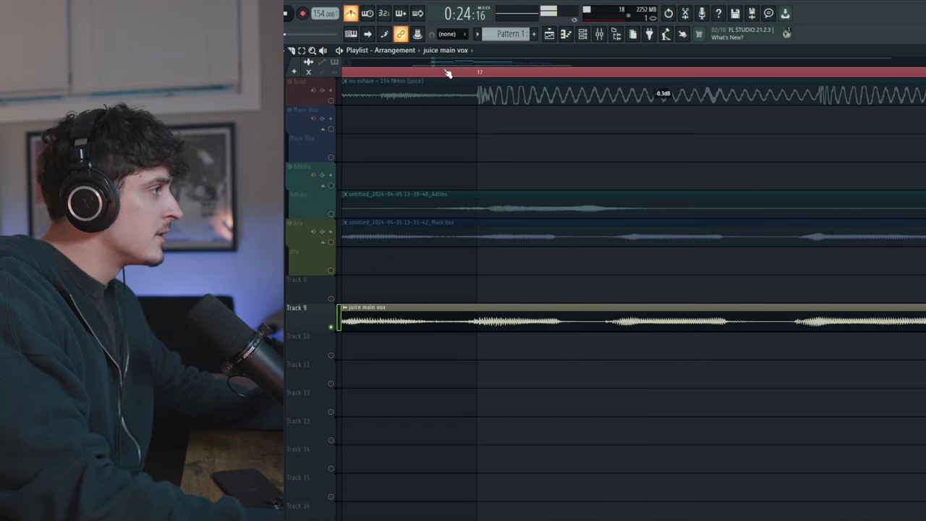
Step: Move the juice main vox clip up onto the Main Vox track and unmute the muted playlist tracks
scroll(448, 73, "down", 5)
scroll(393, 73, "down", 5)
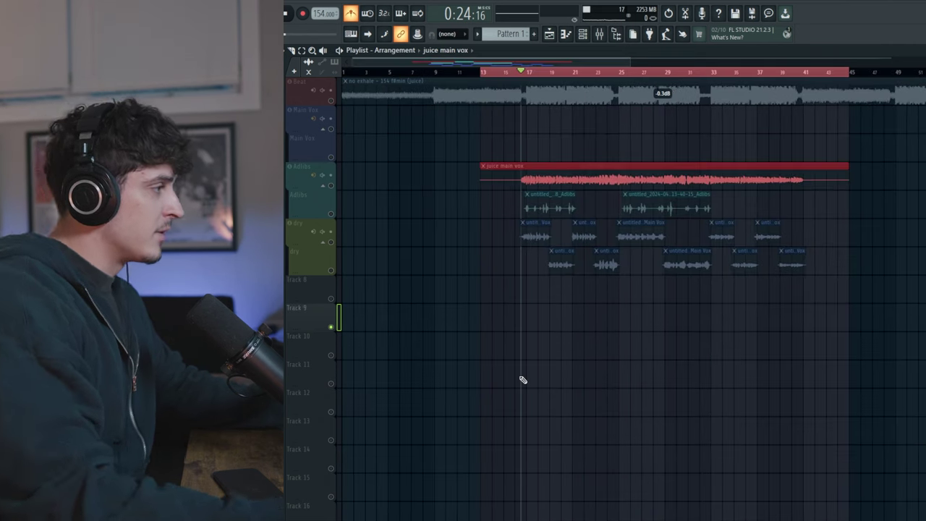
key("shift+Up")
right_click(333, 128)
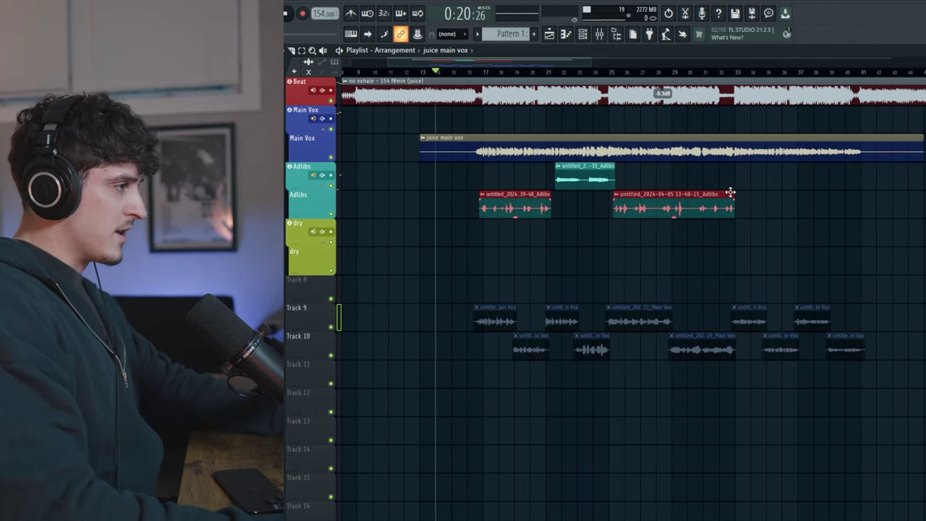
Step: Select the three adlib clips and move them down onto the two dry tracks
left_click_drag(715, 244, 503, 181)
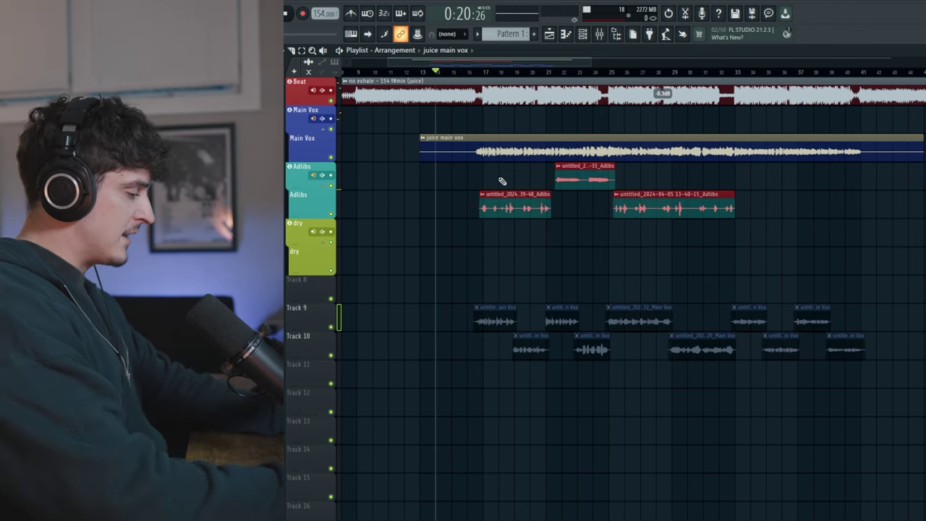
key("shift+Down")
key("shift+Down")
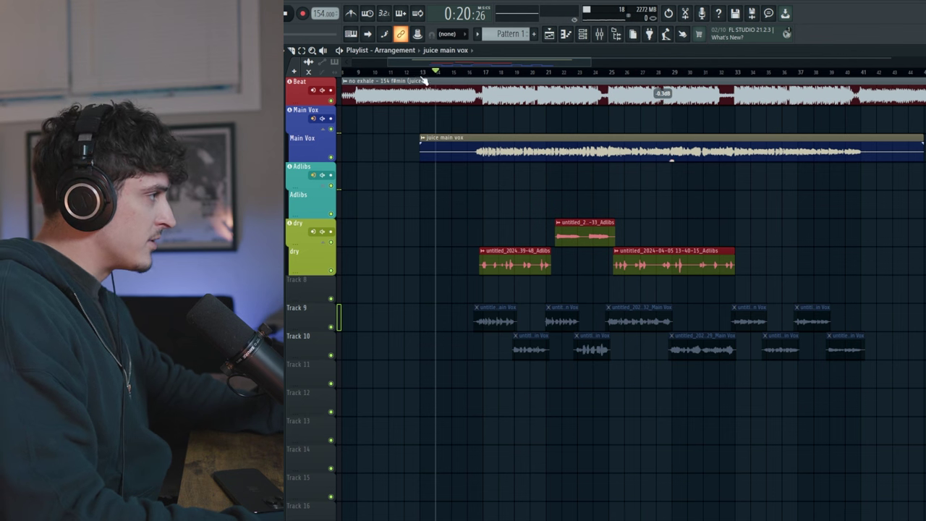
key("ctrl+a")
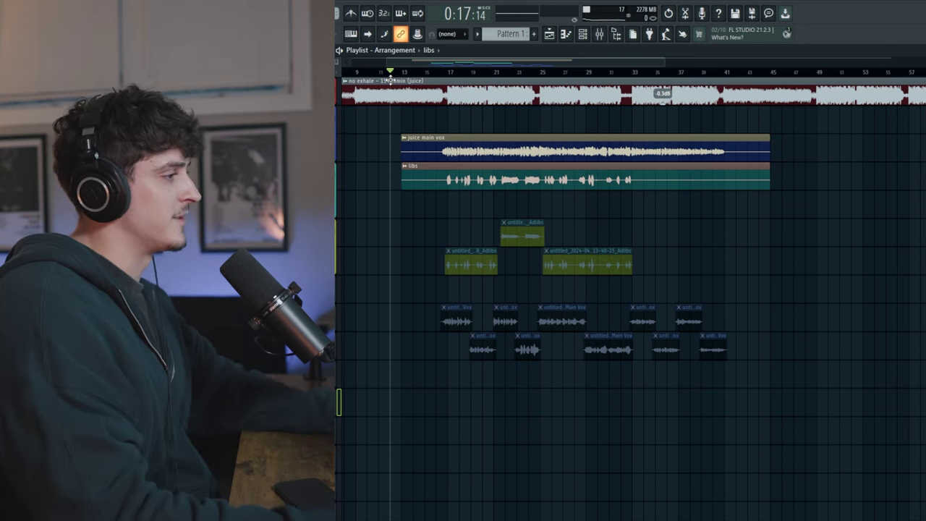
Step: Play back the beat with the converted main vocal and adlibs, and arm the Main Vox track for recording
key("space")
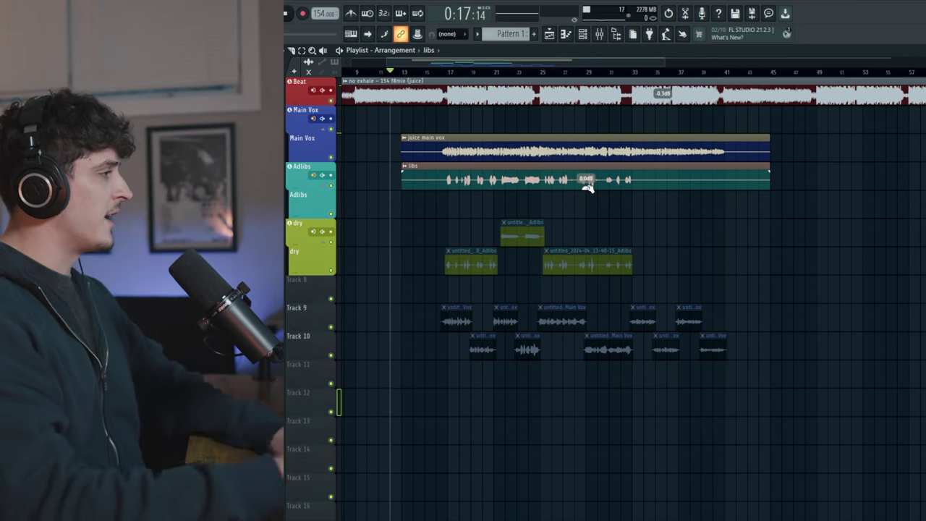
left_click(332, 119)
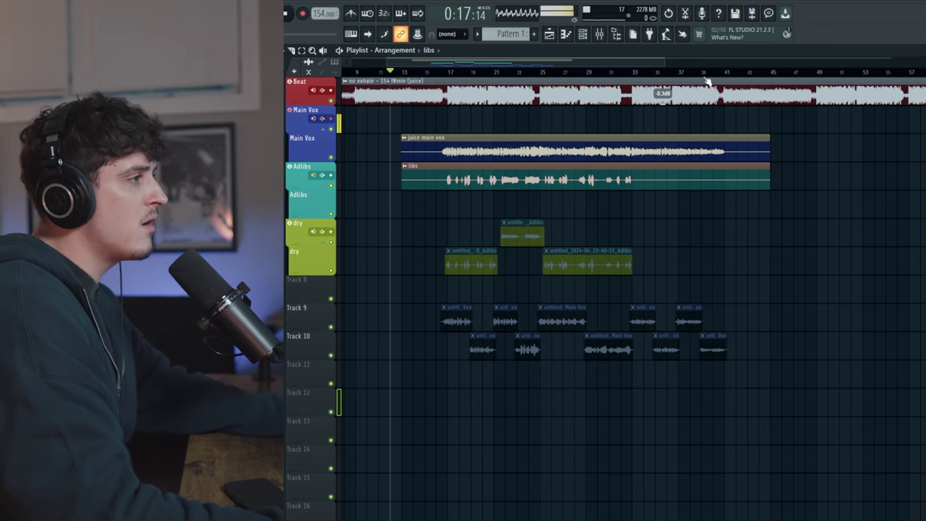
key("space")
left_click(600, 36)
left_click(601, 38)
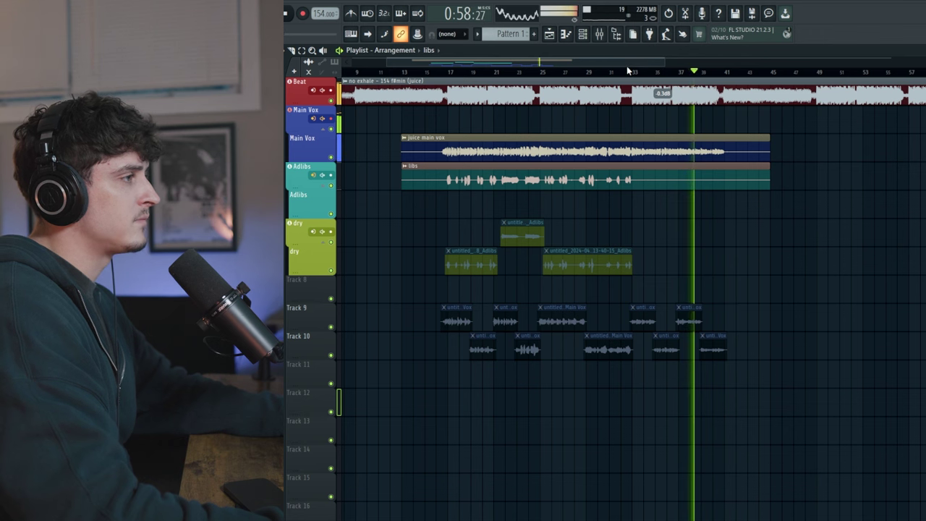
Step: Record a new vocal take on the upper Main Vox track from about bar 39 to past bar 57
scroll(626, 66, "up", 1)
left_click_drag(607, 63, 661, 68)
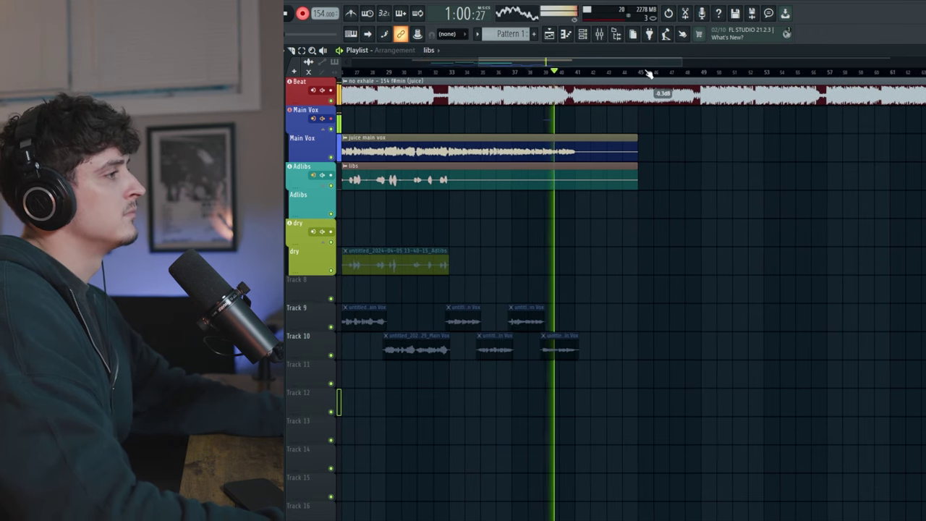
scroll(607, 72, "up", 2)
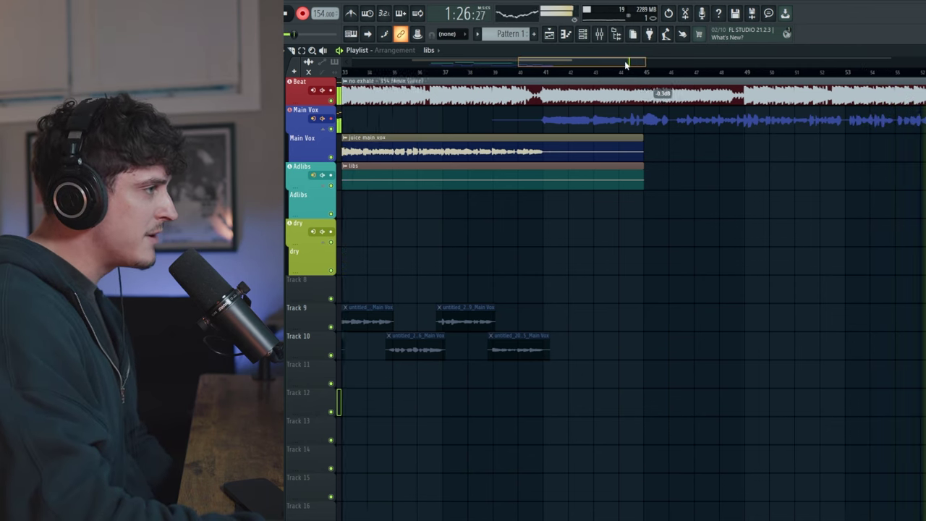
scroll(679, 77, "down", 1)
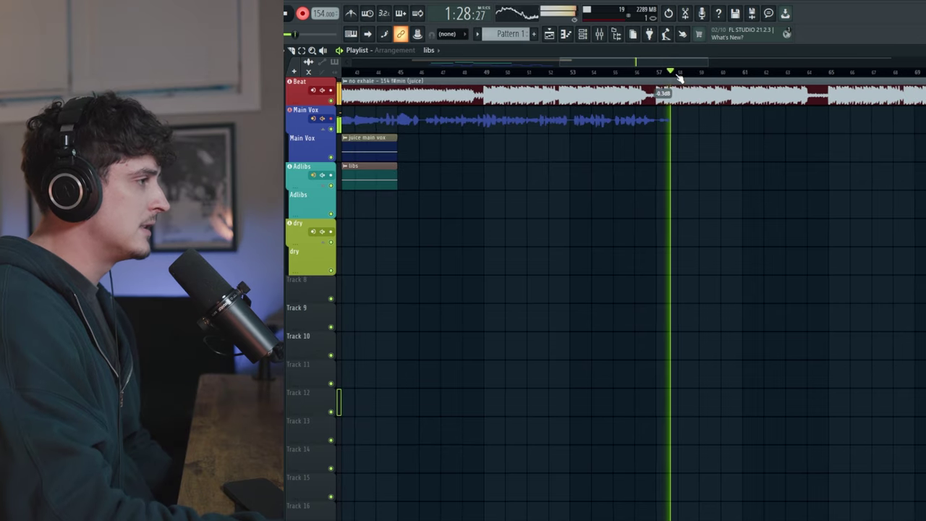
scroll(678, 77, "down", 2)
left_click_drag(661, 65, 651, 65)
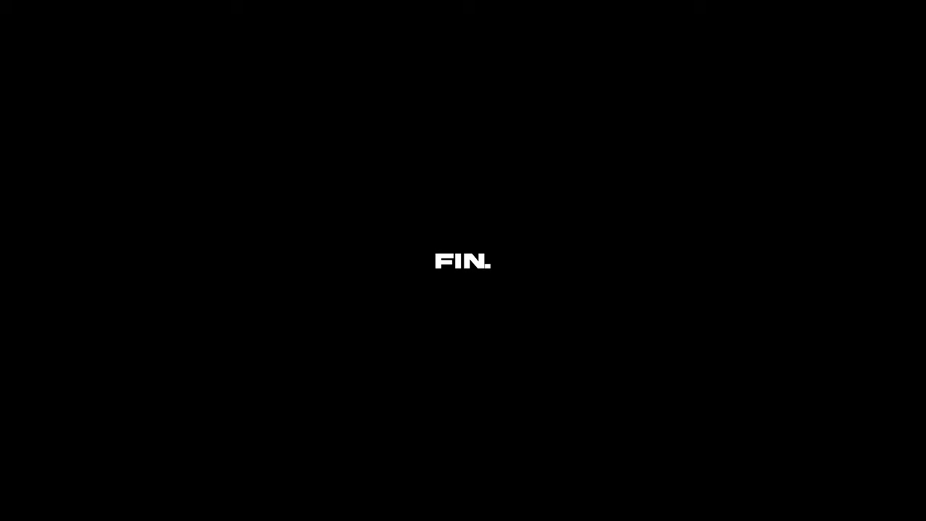